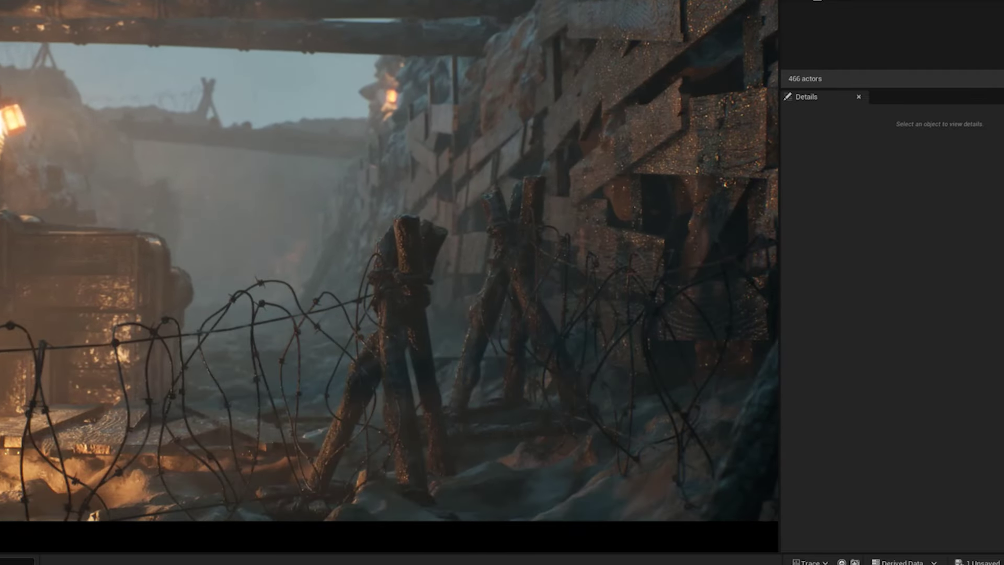
Toggle Game View off with G so the sky, light and sequence icons appear in the viewport
{"action": "key", "text": "g"}
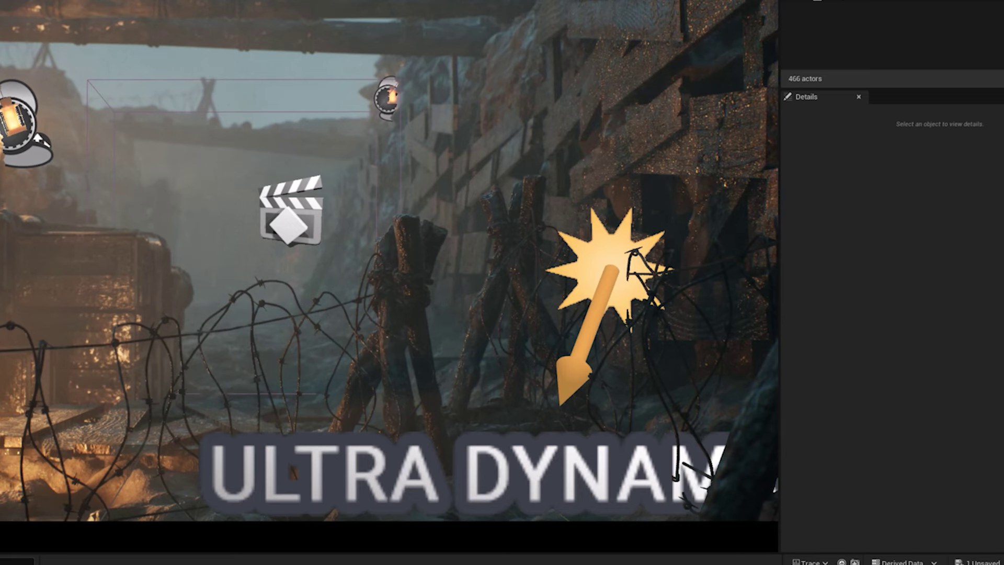
Delete the old Ultra_Dynamic_Sky and place a new one from UltraDynamicSky > Blueprints into the level
{"action": "left_click", "coordinate": [502, 473]}
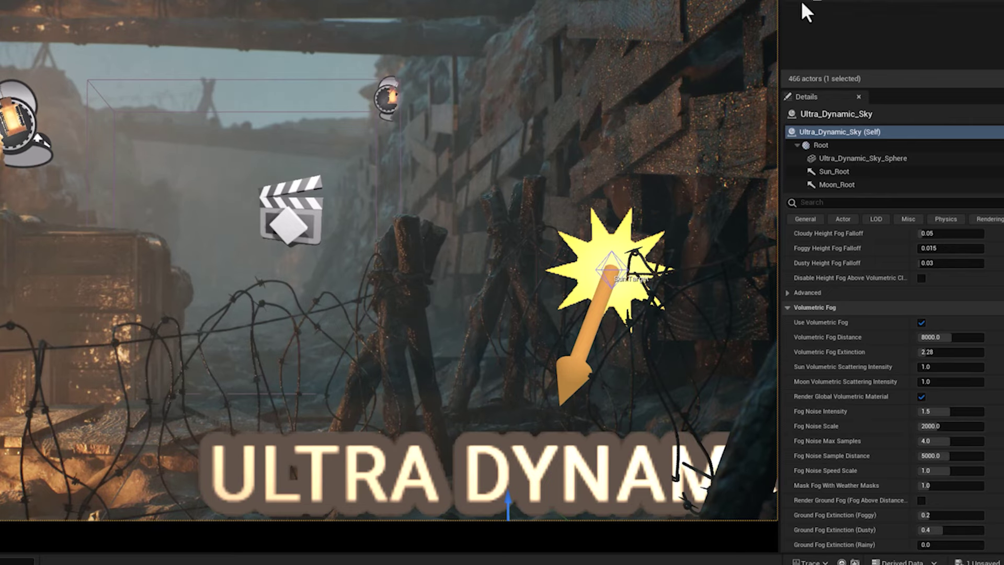
{"action": "key", "text": "Delete"}
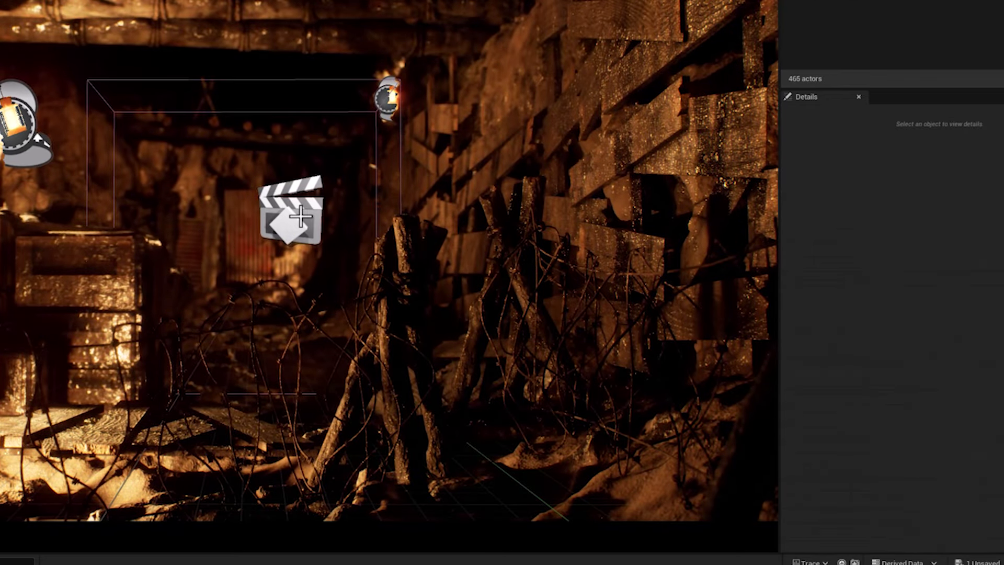
{"action": "key", "text": "ctrl+space"}
{"action": "left_click", "coordinate": [1, 334]}
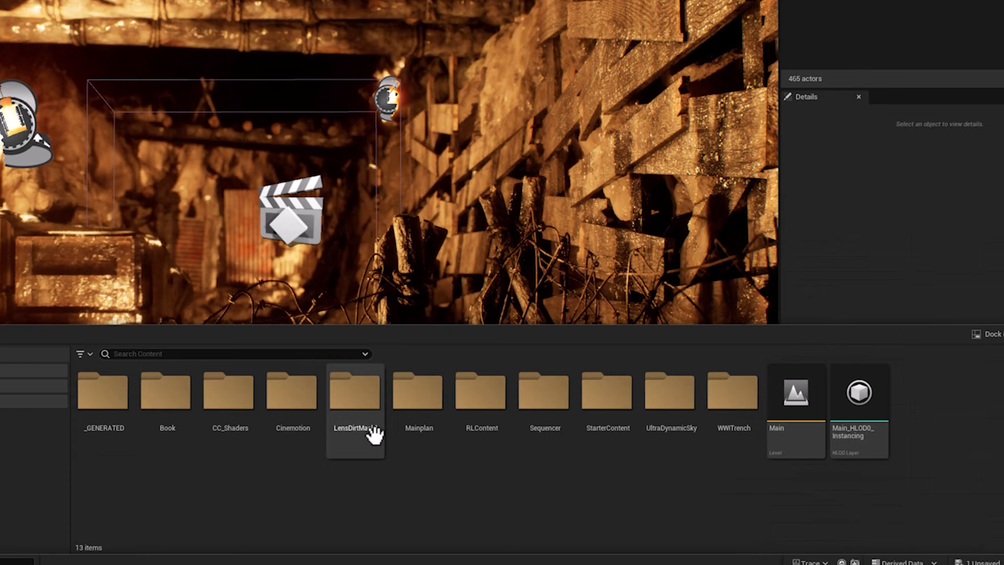
{"action": "double_click", "coordinate": [664, 401]}
{"action": "double_click", "coordinate": [99, 396]}
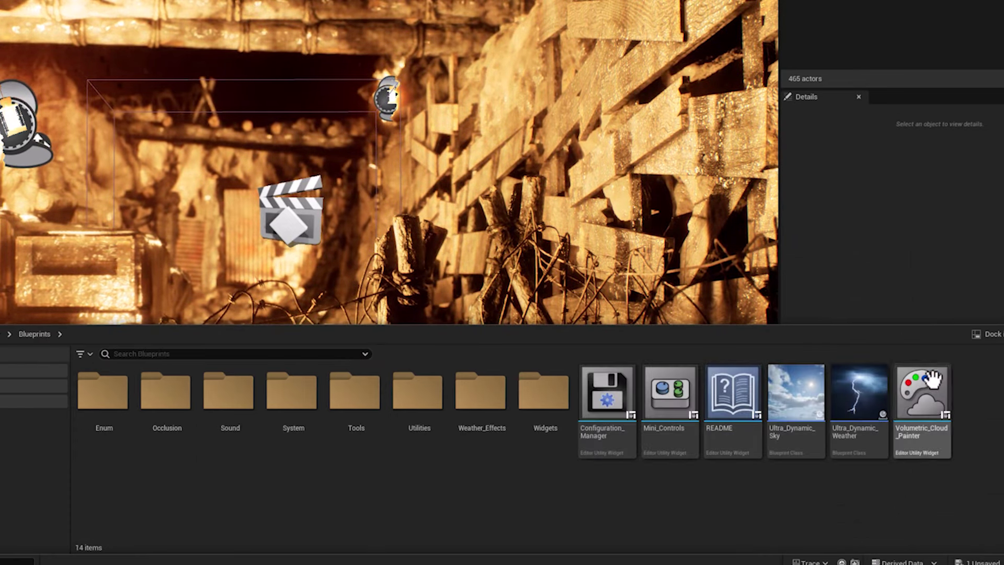
{"action": "mouse_move", "coordinate": [791, 403]}
{"action": "left_click_drag", "start_coordinate": [784, 406], "coordinate": [369, 381]}
{"action": "left_click_drag", "start_coordinate": [465, 364], "coordinate": [458, 374]}
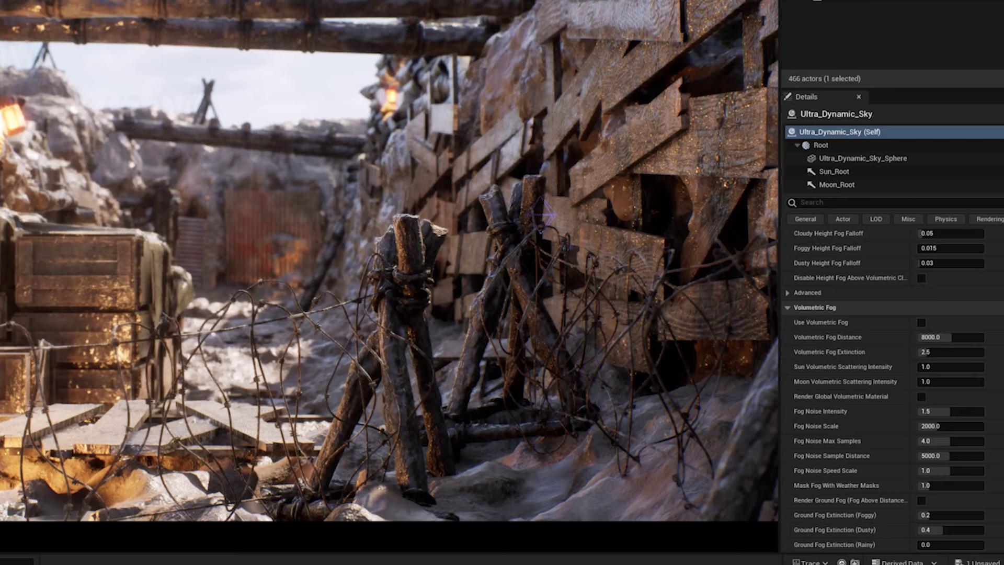
Set Cloud Coverage under Basic Controls to 2.844 for an overcast sky
{"action": "scroll", "coordinate": [830, 293], "scroll_direction": "down", "scroll_amount": 5}
{"action": "left_click_drag", "start_coordinate": [1003, 376], "coordinate": [1003, 240]}
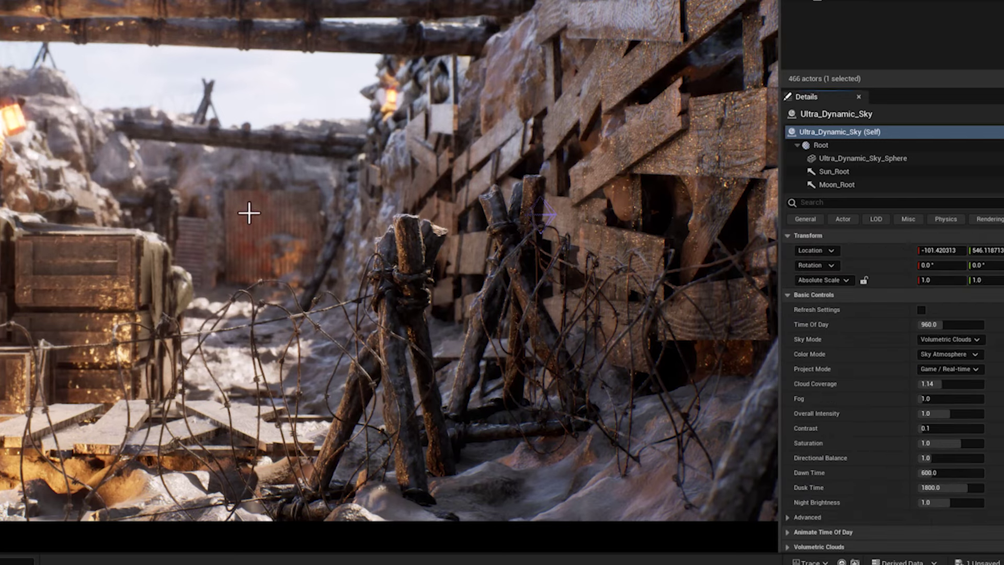
{"action": "mouse_move", "coordinate": [257, 236]}
{"action": "middle_mouse_down"}
{"action": "mouse_move", "coordinate": [280, 224]}
{"action": "mouse_move", "coordinate": [253, 209]}
{"action": "mouse_move", "coordinate": [244, 230]}
{"action": "middle_mouse_up"}
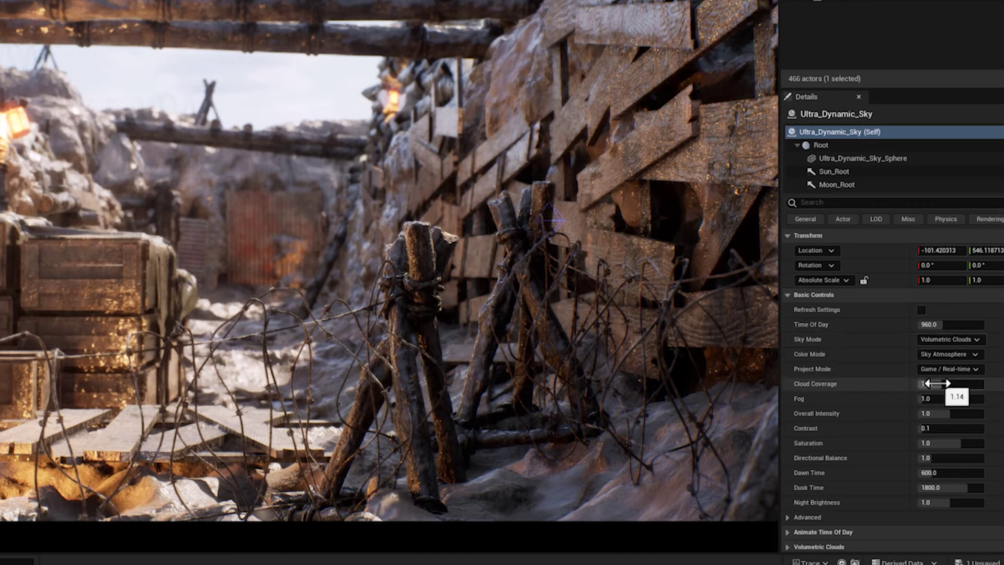
{"action": "left_click_drag", "start_coordinate": [938, 383], "coordinate": [978, 384]}
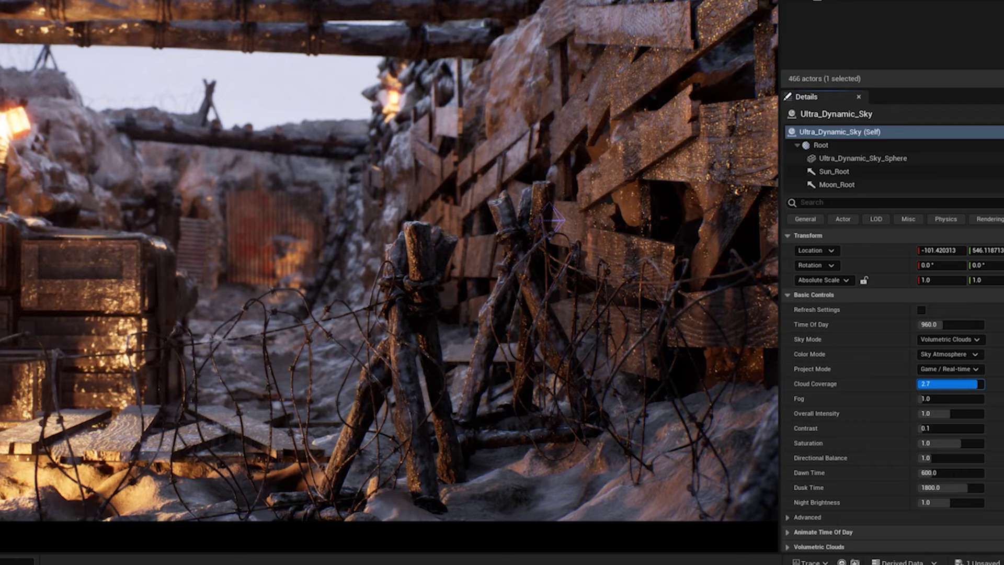
{"action": "left_click_drag", "start_coordinate": [939, 384], "coordinate": [942, 384]}
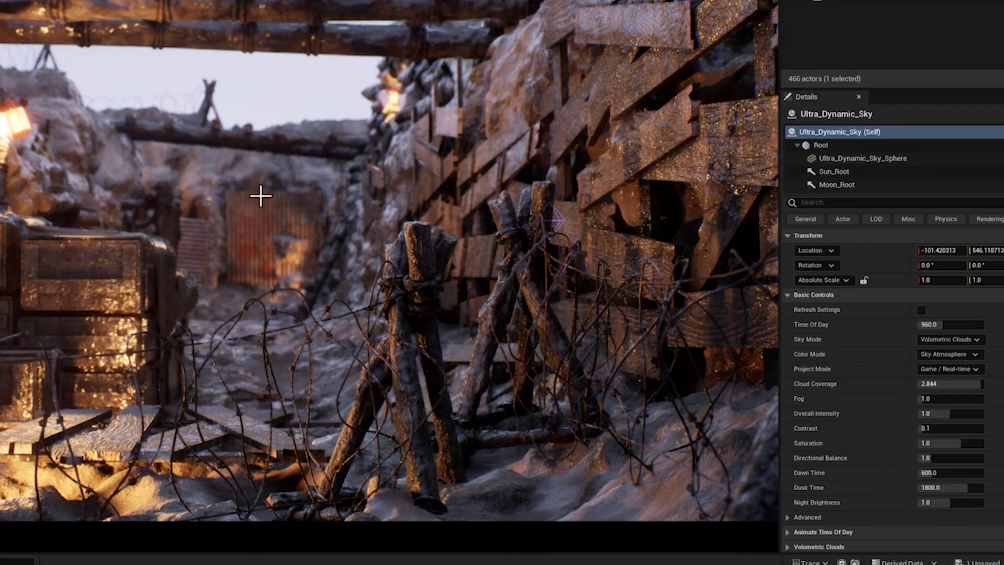
{"action": "middle_click_drag", "start_coordinate": [261, 196], "coordinate": [269, 186]}
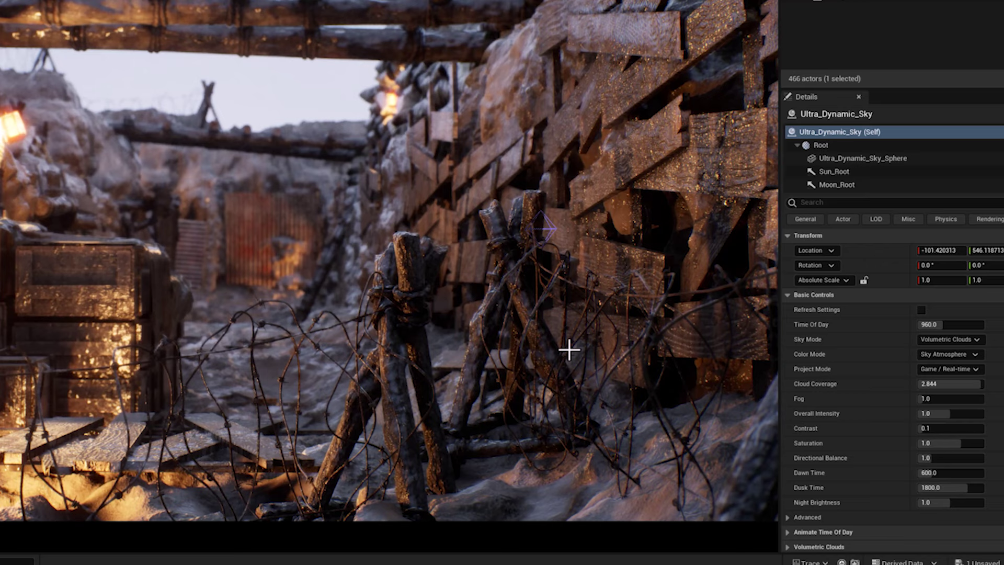
Drag the Basic Controls Fog value up to 6.52
{"action": "left_click", "coordinate": [933, 402]}
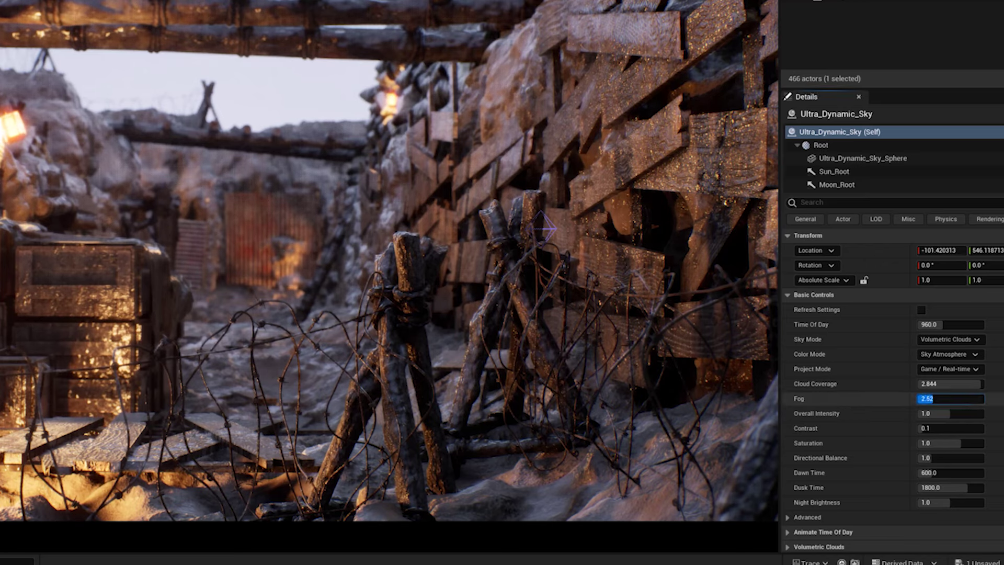
{"action": "left_click_drag", "start_coordinate": [937, 399], "coordinate": [960, 398]}
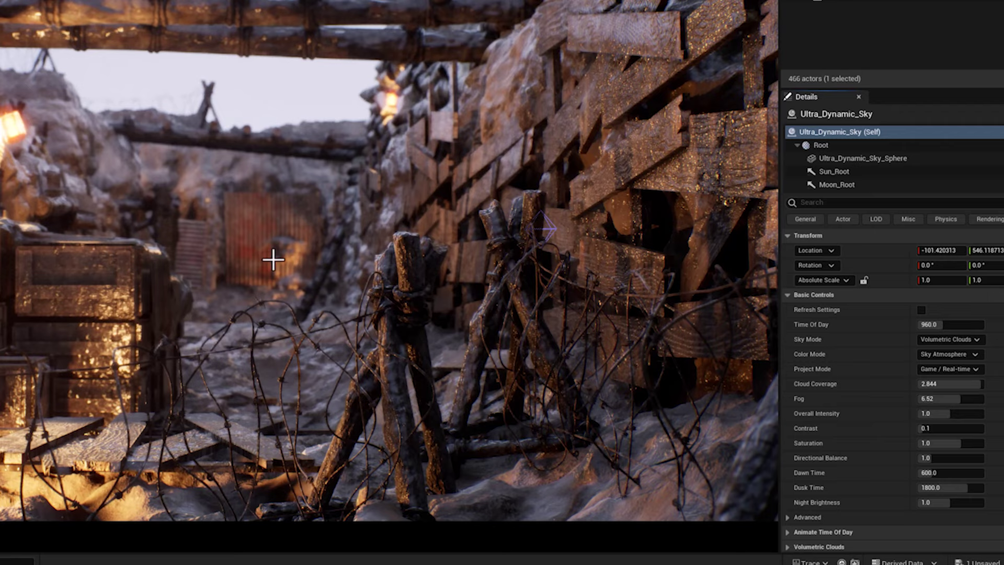
{"action": "middle_click_drag", "start_coordinate": [297, 262], "coordinate": [308, 244]}
{"action": "right_click_drag", "start_coordinate": [296, 256], "coordinate": [298, 262]}
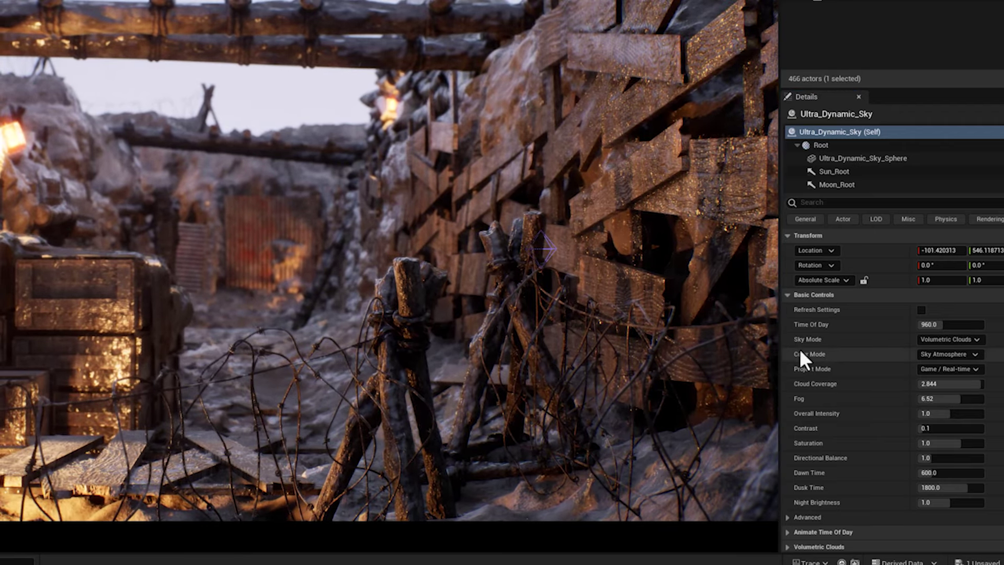
Under Simulation, set Latitude to 41.098856 and Longitude to 18.333821
{"action": "scroll", "coordinate": [841, 370], "scroll_direction": "down", "scroll_amount": 2}
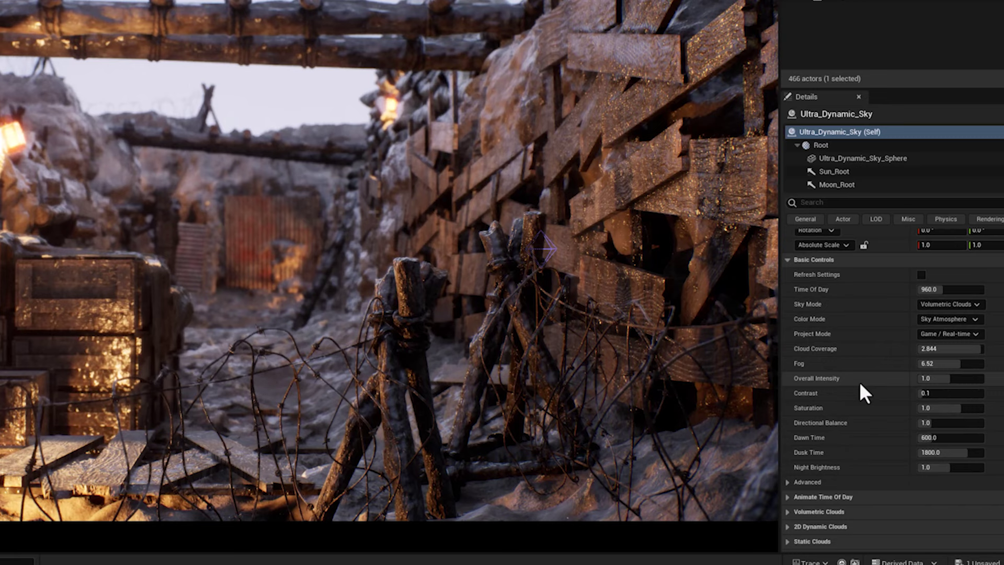
{"action": "scroll", "coordinate": [862, 381], "scroll_direction": "down", "scroll_amount": 3}
{"action": "scroll", "coordinate": [862, 381], "scroll_direction": "down", "scroll_amount": 2}
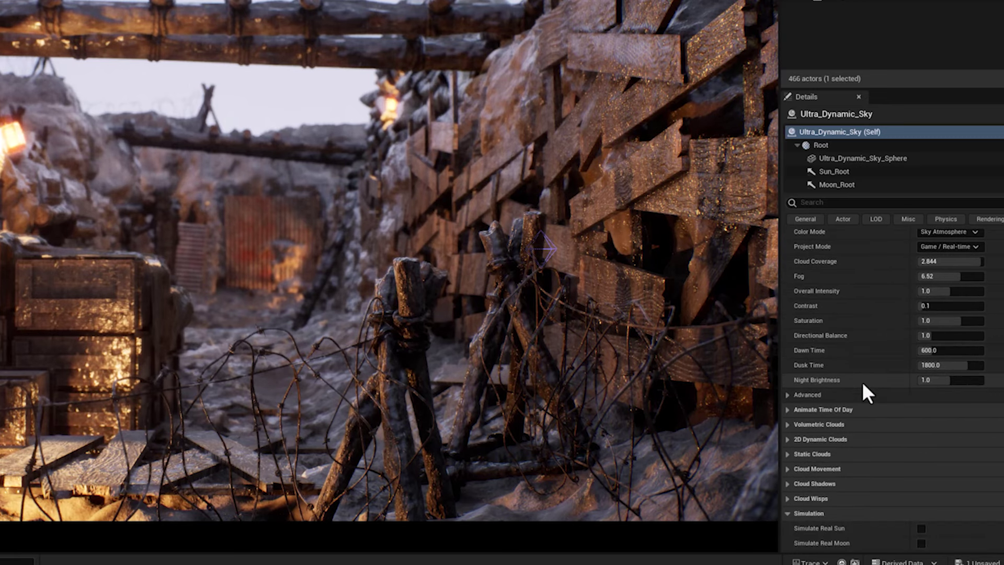
{"action": "scroll", "coordinate": [864, 337], "scroll_direction": "down", "scroll_amount": 5}
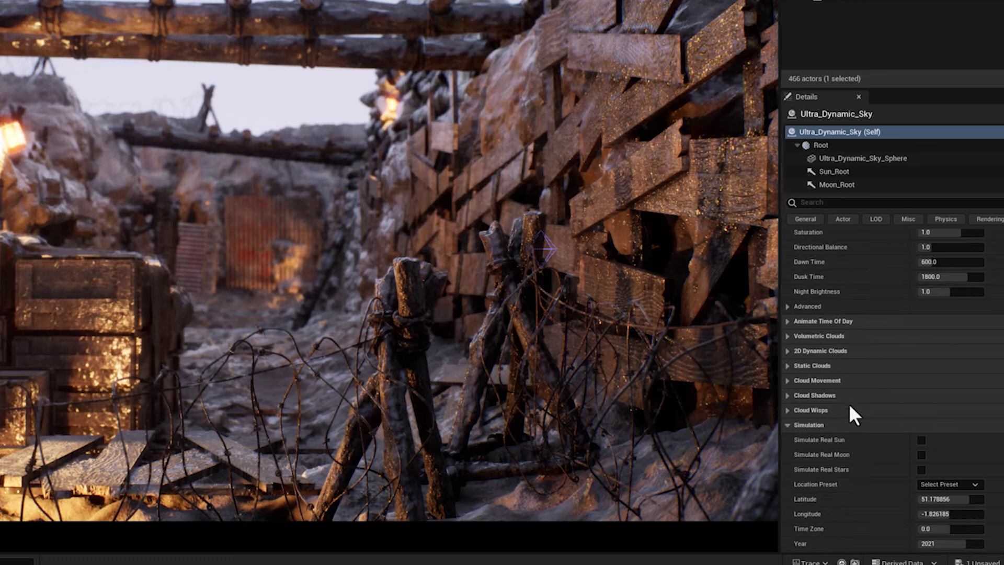
{"action": "scroll", "coordinate": [876, 379], "scroll_direction": "down", "scroll_amount": 1}
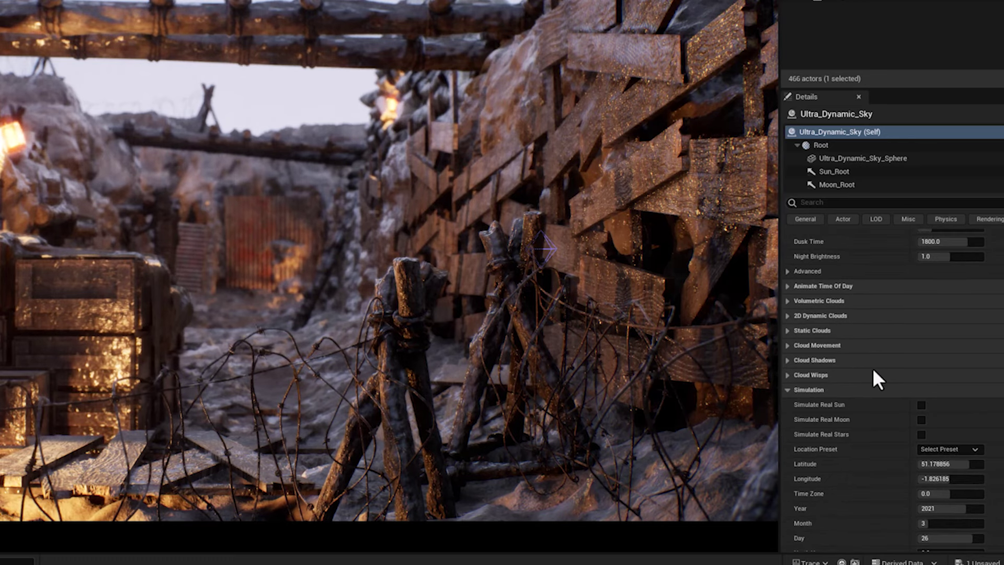
{"action": "scroll", "coordinate": [870, 371], "scroll_direction": "down", "scroll_amount": 2}
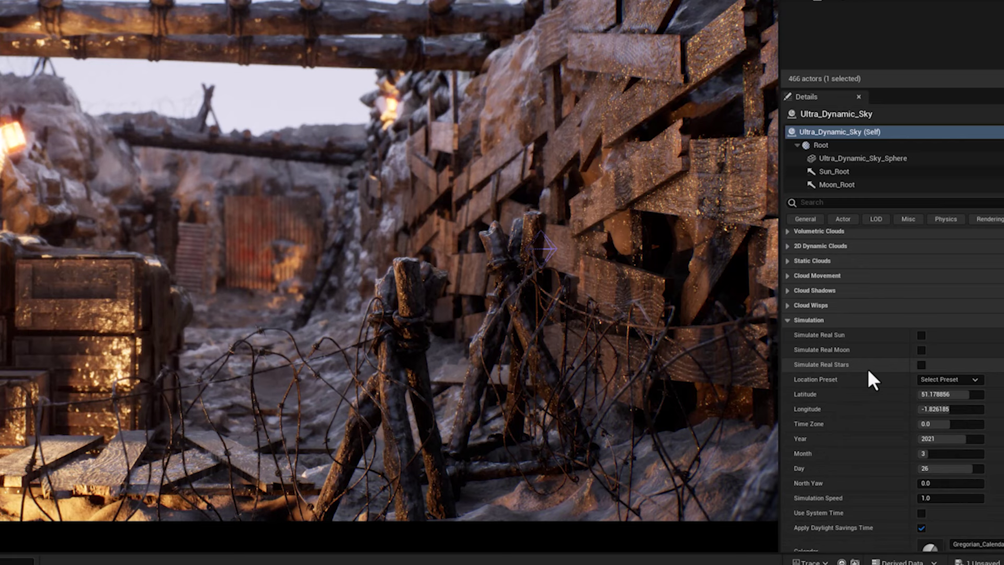
{"action": "scroll", "coordinate": [868, 371], "scroll_direction": "down", "scroll_amount": 2}
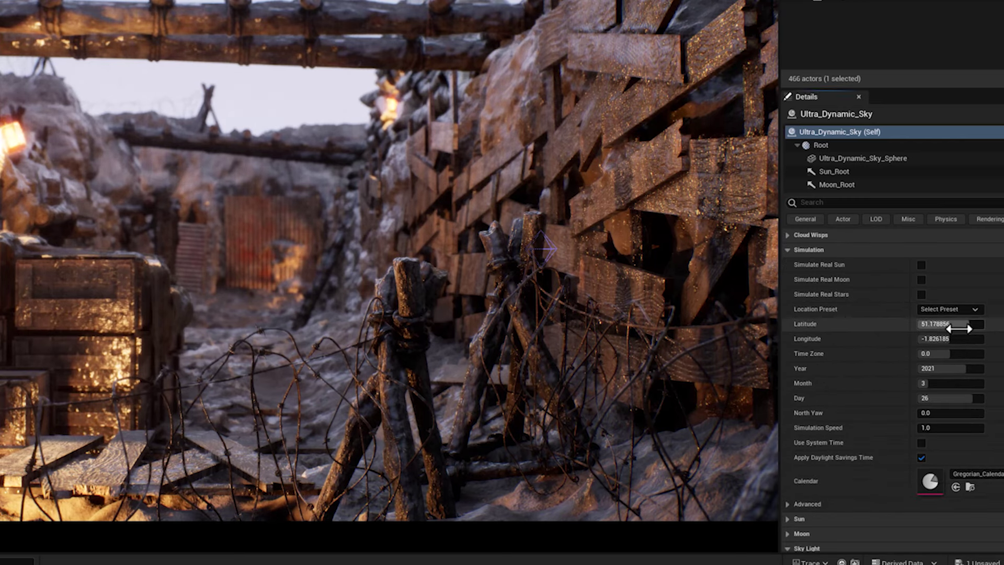
{"action": "mouse_move", "coordinate": [959, 329]}
{"action": "left_mouse_down"}
{"action": "mouse_move", "coordinate": [909, 328]}
{"action": "mouse_move", "coordinate": [973, 339]}
{"action": "mouse_move", "coordinate": [951, 339]}
{"action": "left_mouse_up"}
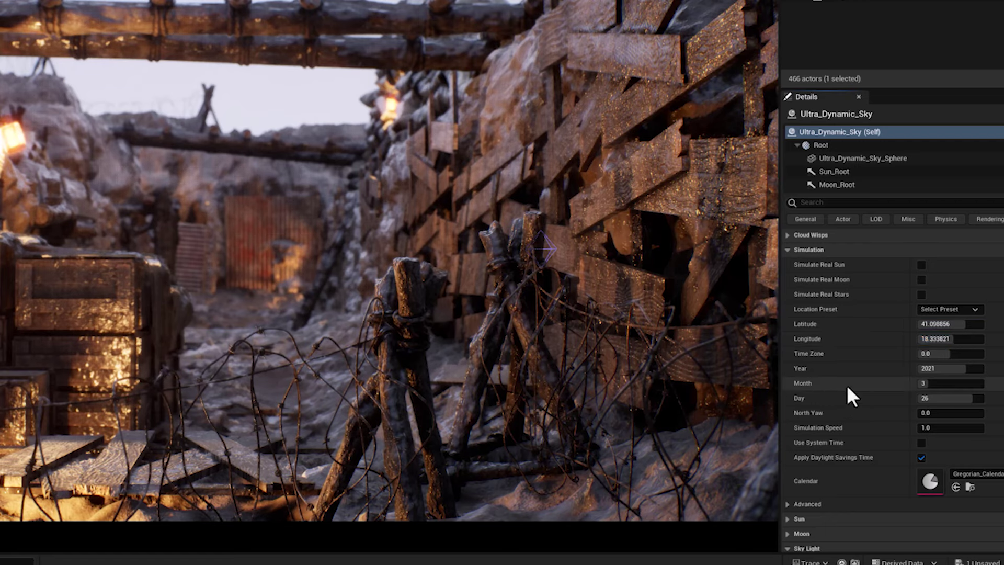
Under Sky Light, set Intensity to 0.52 and Sky Light Temperature to 1216
{"action": "scroll", "coordinate": [847, 387], "scroll_direction": "down", "scroll_amount": 5}
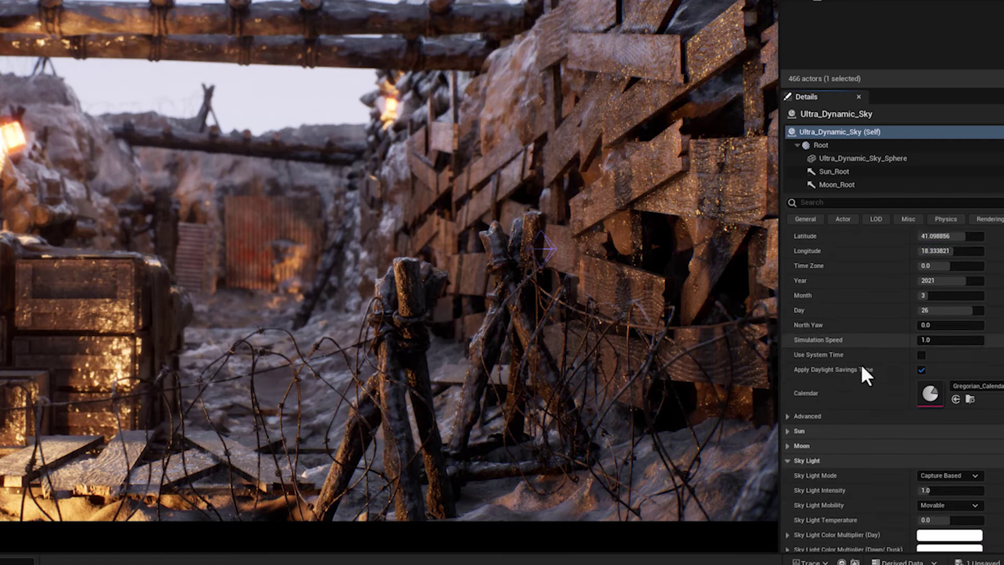
{"action": "scroll", "coordinate": [860, 368], "scroll_direction": "down", "scroll_amount": 5}
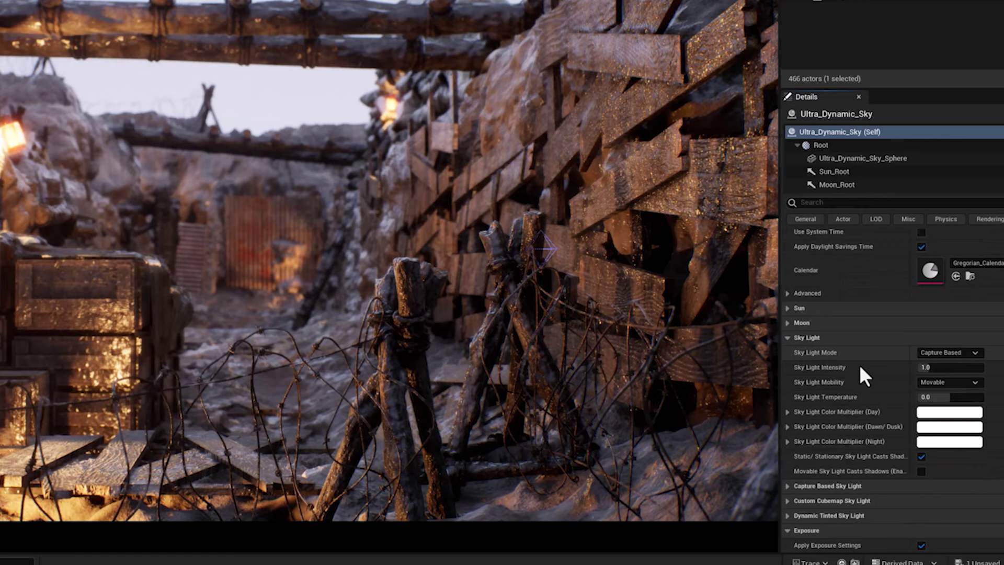
{"action": "scroll", "coordinate": [861, 366], "scroll_direction": "down", "scroll_amount": 1}
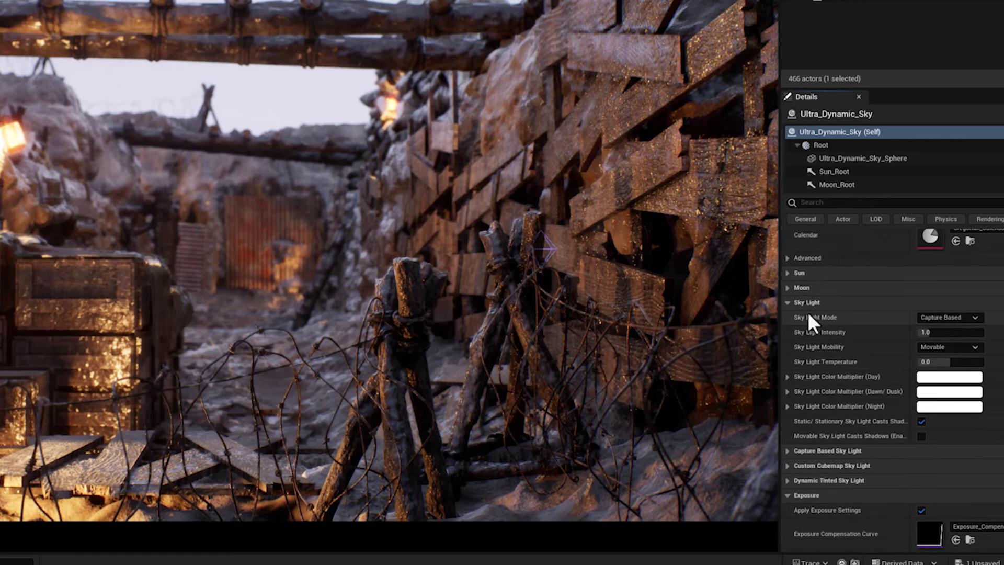
{"action": "scroll", "coordinate": [844, 314], "scroll_direction": "down", "scroll_amount": 2}
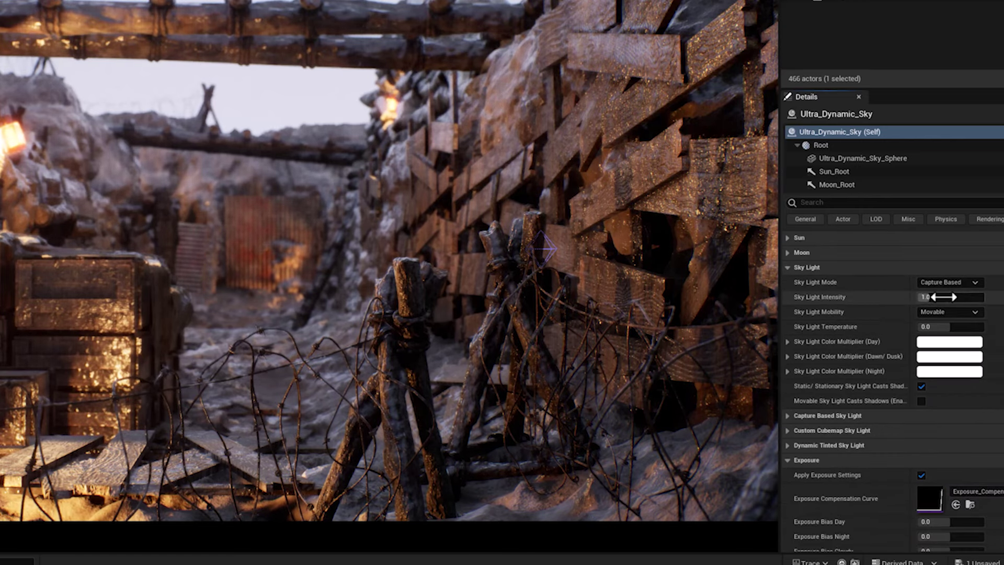
{"action": "mouse_move", "coordinate": [940, 297]}
{"action": "left_mouse_down"}
{"action": "mouse_move", "coordinate": [923, 297]}
{"action": "mouse_move", "coordinate": [983, 297]}
{"action": "mouse_move", "coordinate": [928, 297]}
{"action": "left_mouse_up"}
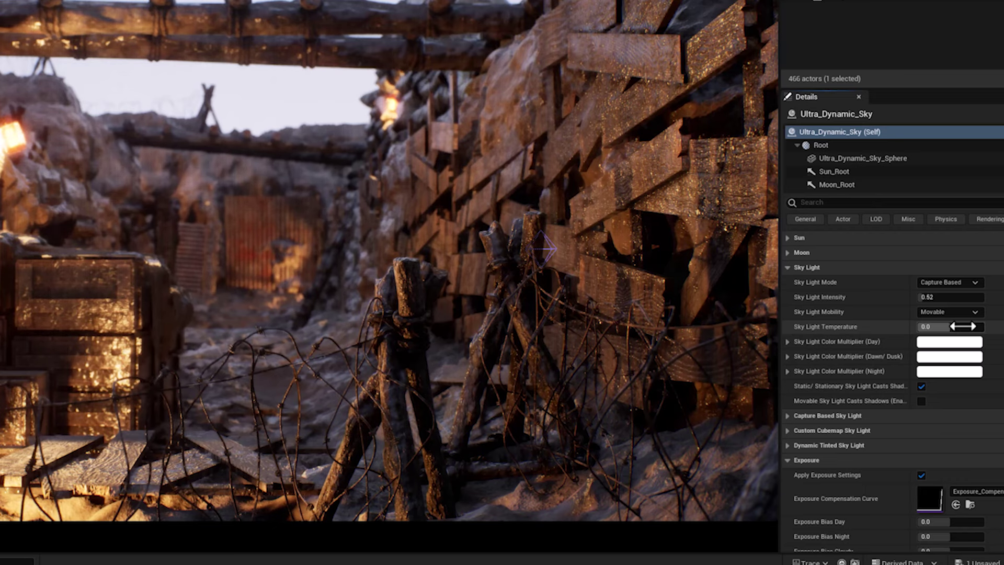
{"action": "left_click", "coordinate": [964, 326]}
{"action": "left_click_drag", "start_coordinate": [964, 326], "coordinate": [976, 326]}
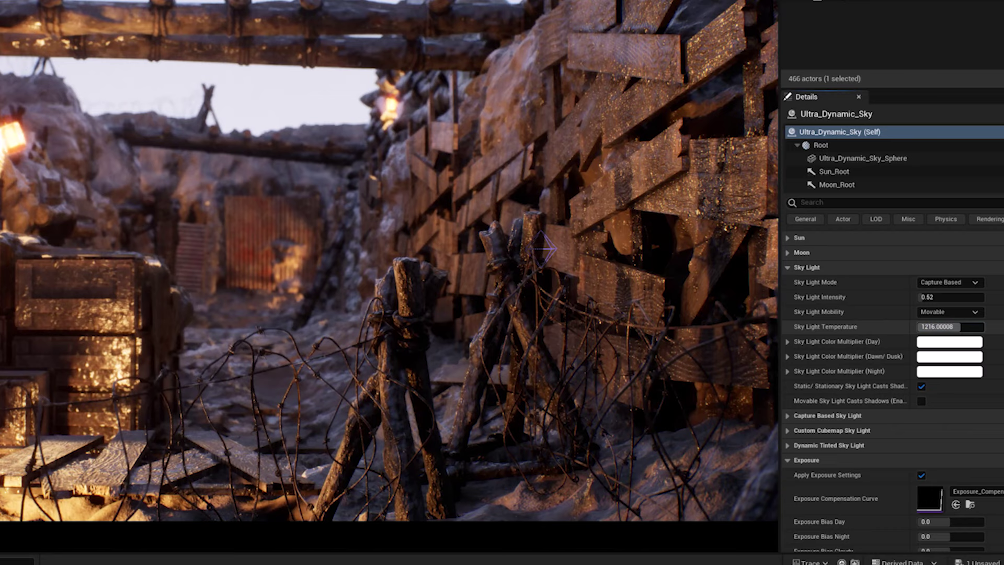
Set Sky Light Color Multiplier (Day) to pale blue DEF1FFFF in the Color Picker
{"action": "left_click", "coordinate": [940, 343]}
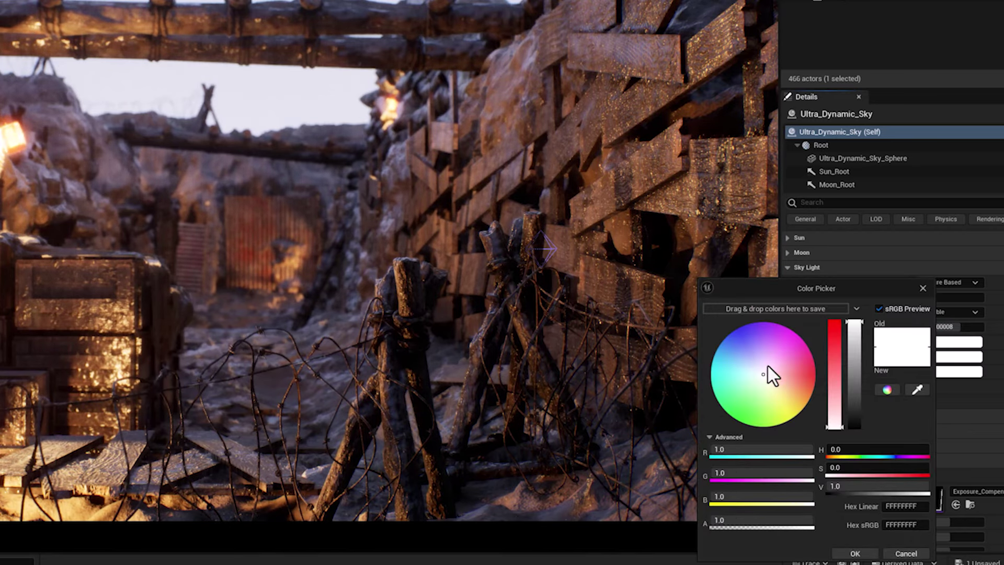
{"action": "left_click", "coordinate": [751, 369]}
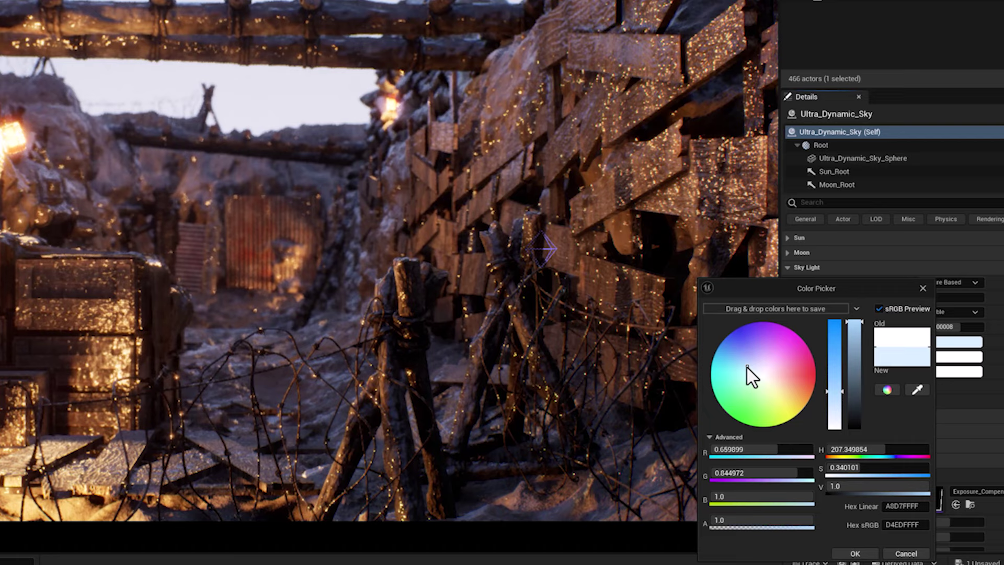
{"action": "mouse_move", "coordinate": [748, 368]}
{"action": "left_mouse_down"}
{"action": "mouse_move", "coordinate": [708, 327]}
{"action": "mouse_move", "coordinate": [789, 435]}
{"action": "mouse_move", "coordinate": [826, 325]}
{"action": "mouse_move", "coordinate": [748, 370]}
{"action": "left_mouse_up"}
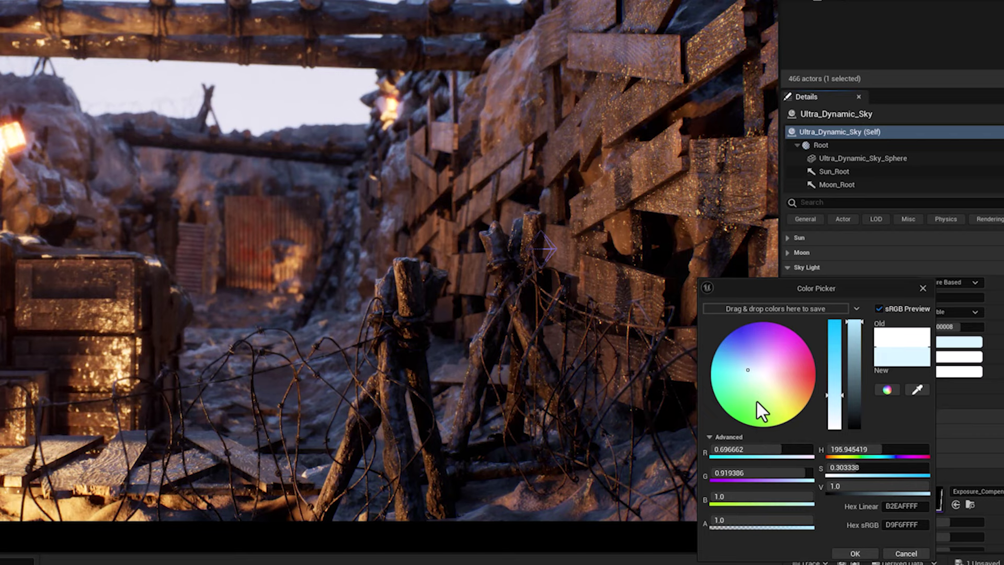
{"action": "left_click", "coordinate": [752, 368]}
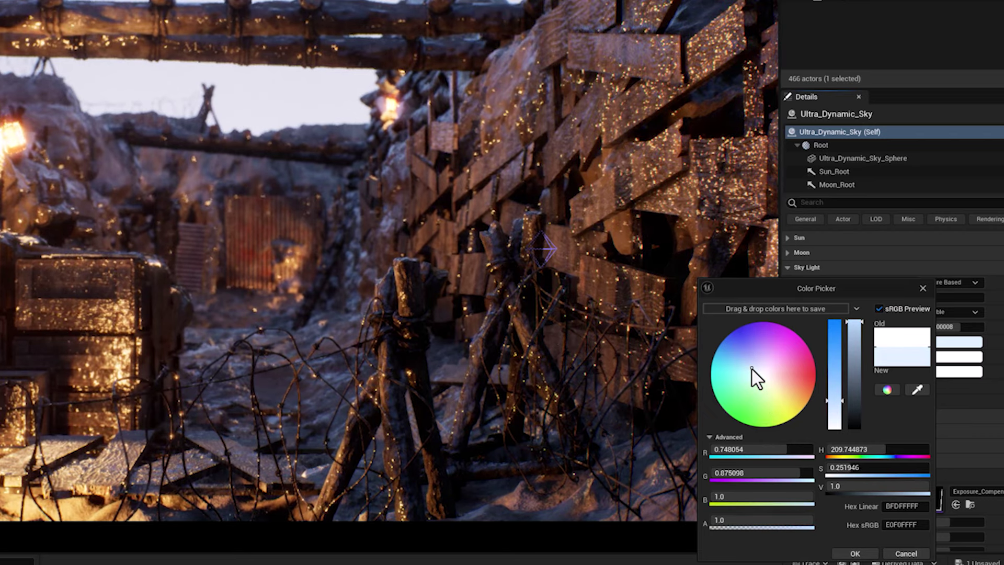
{"action": "left_click", "coordinate": [751, 368]}
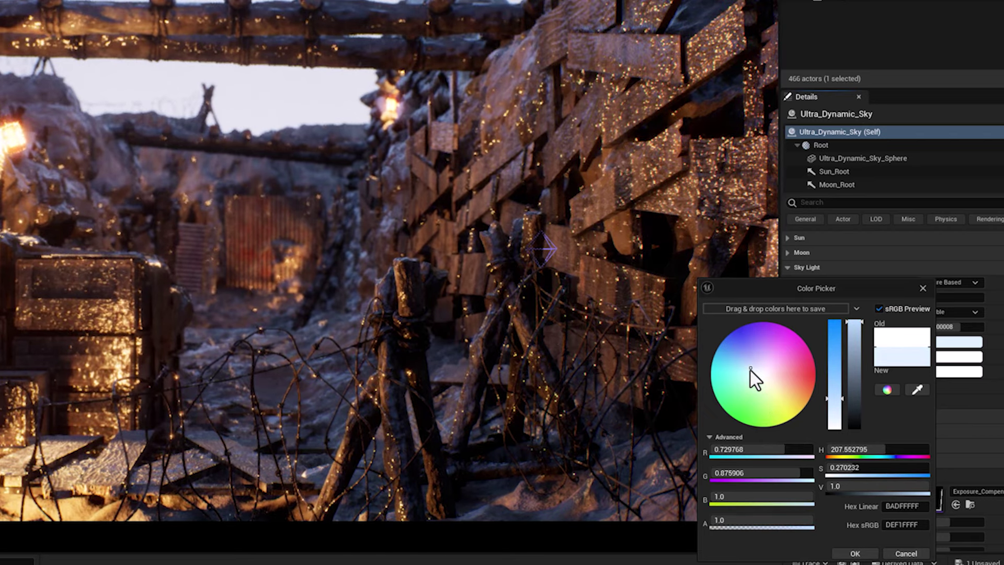
{"action": "left_click", "coordinate": [867, 554]}
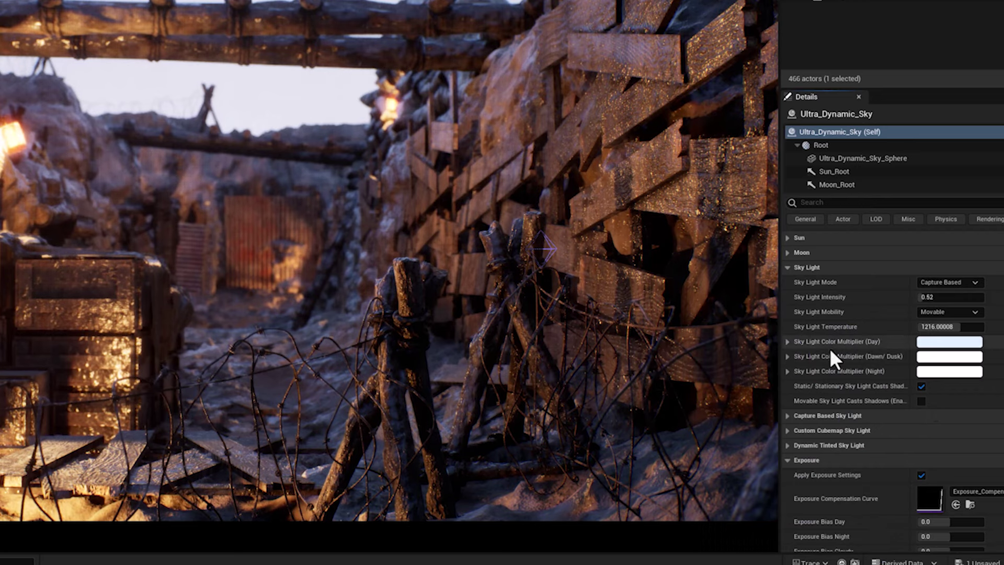
Set Exposure Bias Day -0.224001, Cloudy -0.320001 and Foggy -0.192
{"action": "scroll", "coordinate": [830, 352], "scroll_direction": "down", "scroll_amount": 2}
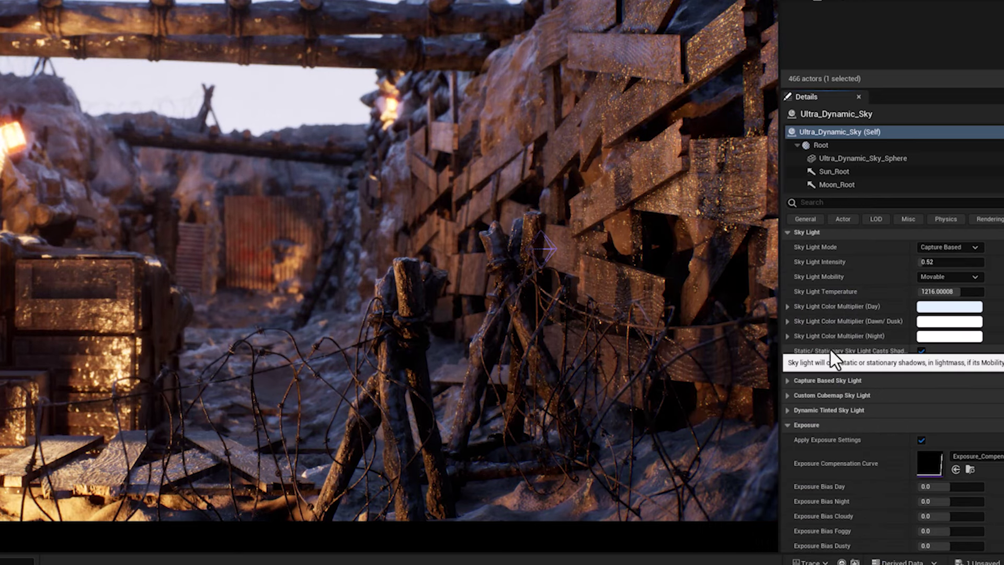
{"action": "scroll", "coordinate": [832, 351], "scroll_direction": "down", "scroll_amount": 3}
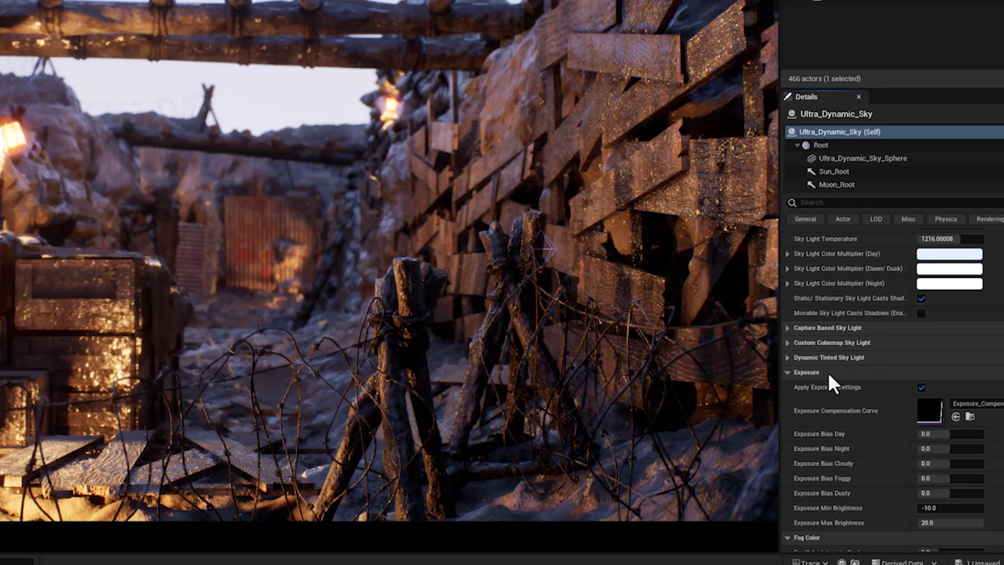
{"action": "scroll", "coordinate": [828, 373], "scroll_direction": "down", "scroll_amount": 4}
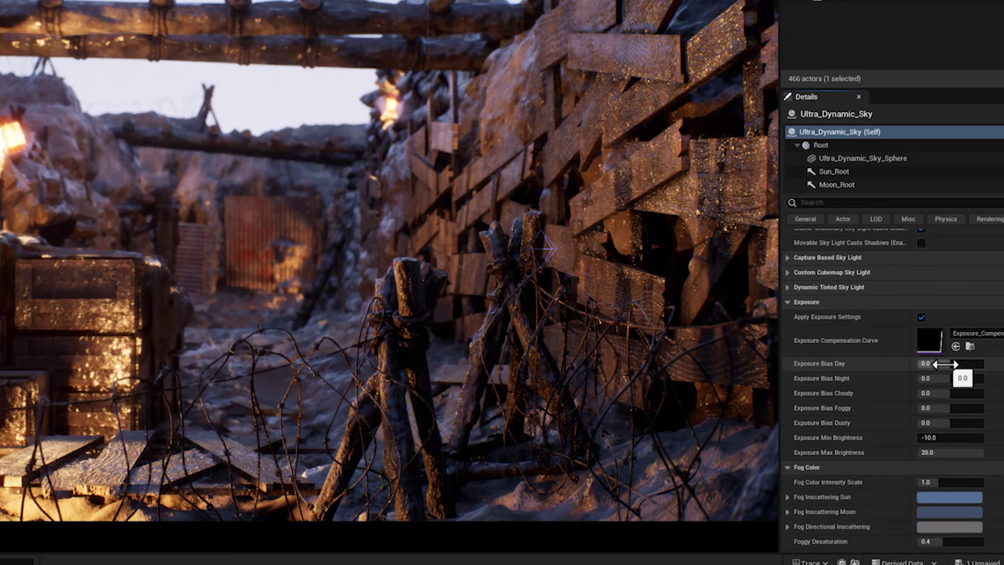
{"action": "left_click_drag", "start_coordinate": [945, 363], "coordinate": [928, 363]}
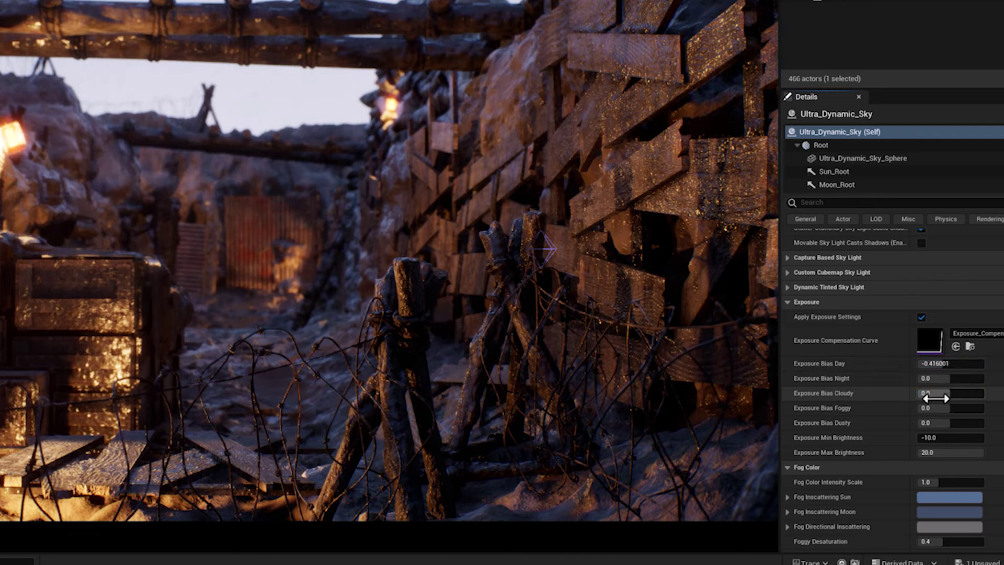
{"action": "mouse_move", "coordinate": [935, 398]}
{"action": "left_mouse_down"}
{"action": "mouse_move", "coordinate": [926, 408]}
{"action": "mouse_move", "coordinate": [946, 408]}
{"action": "left_mouse_up"}
{"action": "left_click", "coordinate": [928, 407]}
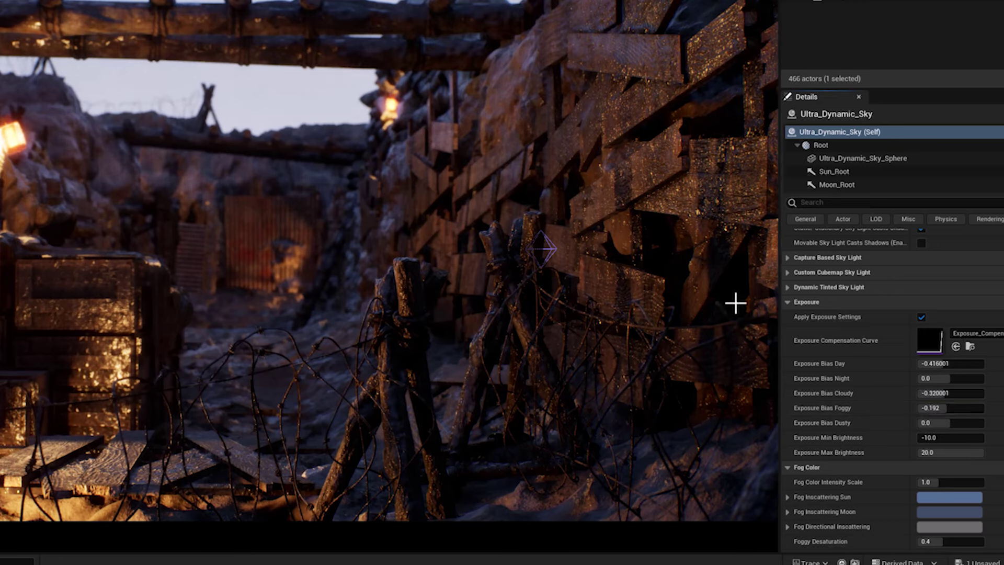
{"action": "left_click", "coordinate": [950, 368]}
{"action": "left_click_drag", "start_coordinate": [948, 368], "coordinate": [952, 368]}
Under Fog Color, raise Fog Color Intensity Scale to 1.288
{"action": "scroll", "coordinate": [872, 406], "scroll_direction": "down", "scroll_amount": 1}
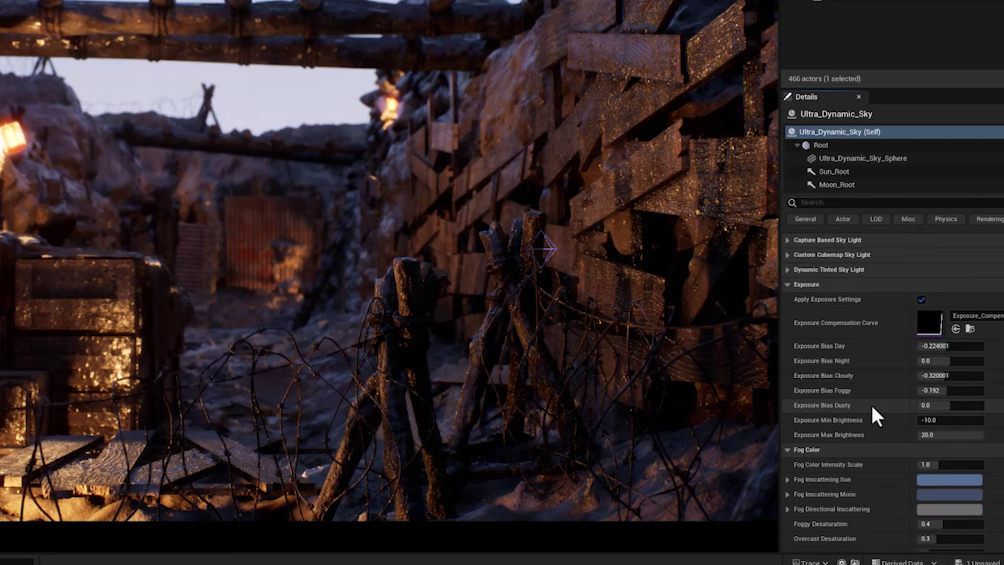
{"action": "scroll", "coordinate": [872, 407], "scroll_direction": "down", "scroll_amount": 1}
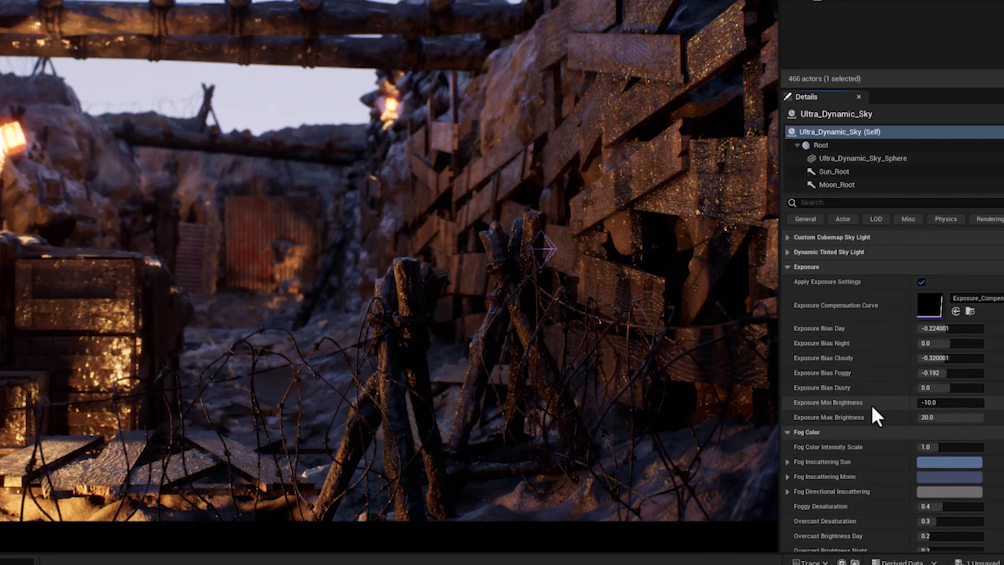
{"action": "scroll", "coordinate": [876, 415], "scroll_direction": "down", "scroll_amount": 1}
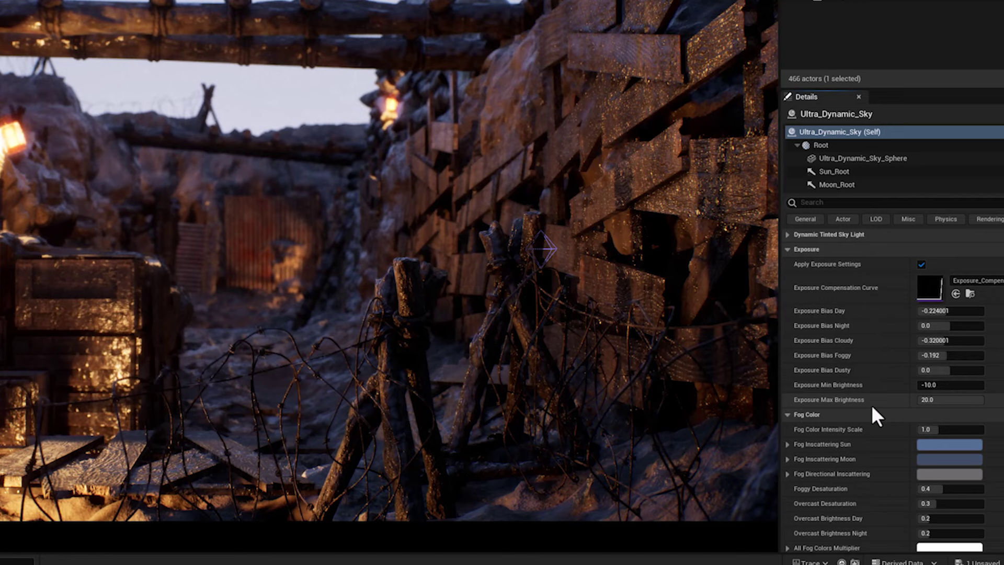
{"action": "scroll", "coordinate": [872, 409], "scroll_direction": "down", "scroll_amount": 2}
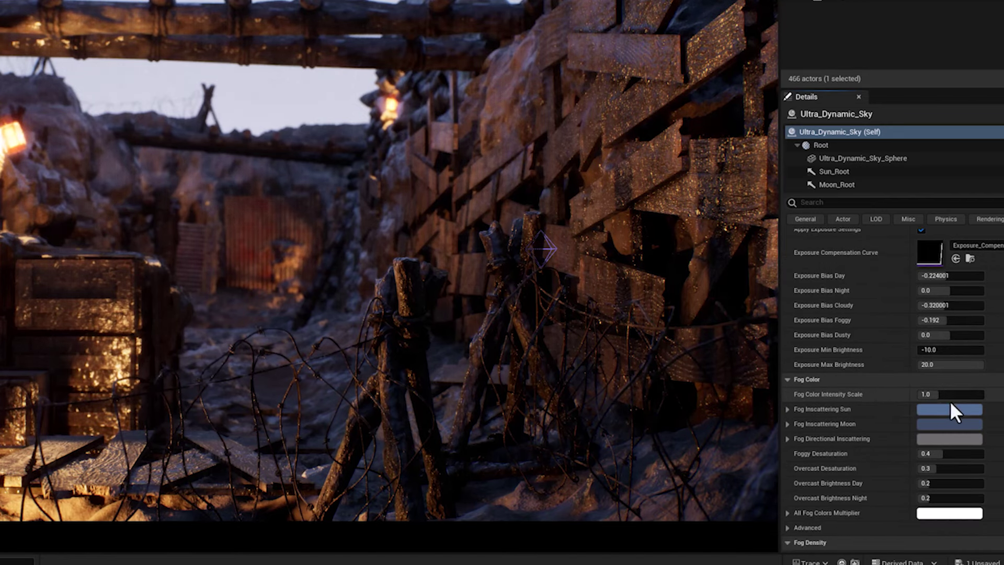
{"action": "mouse_move", "coordinate": [949, 395]}
{"action": "left_mouse_down"}
{"action": "mouse_move", "coordinate": [961, 395]}
{"action": "mouse_move", "coordinate": [950, 392]}
{"action": "left_mouse_up"}
{"action": "scroll", "coordinate": [888, 414], "scroll_direction": "down", "scroll_amount": 2}
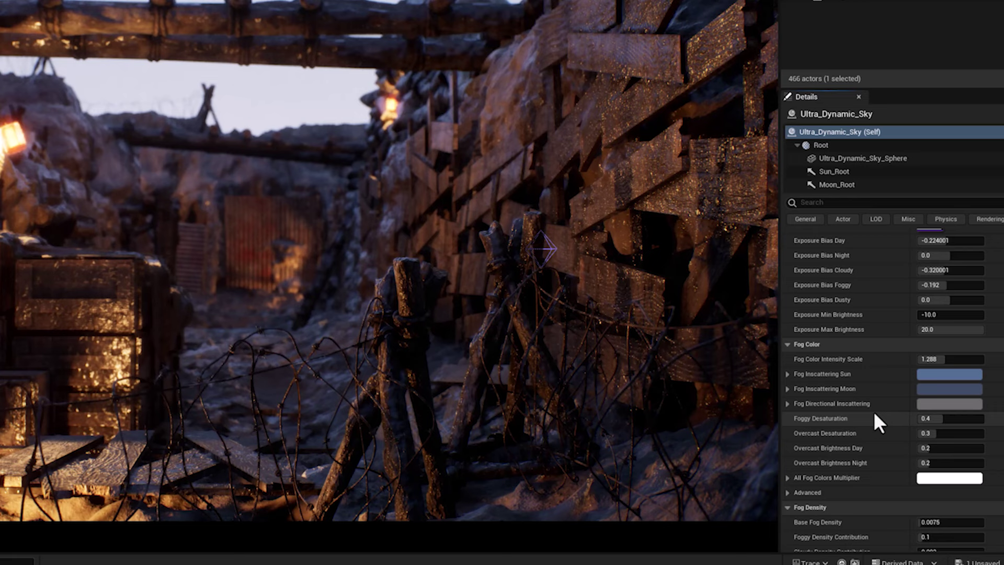
{"action": "scroll", "coordinate": [874, 412], "scroll_direction": "down", "scroll_amount": 1}
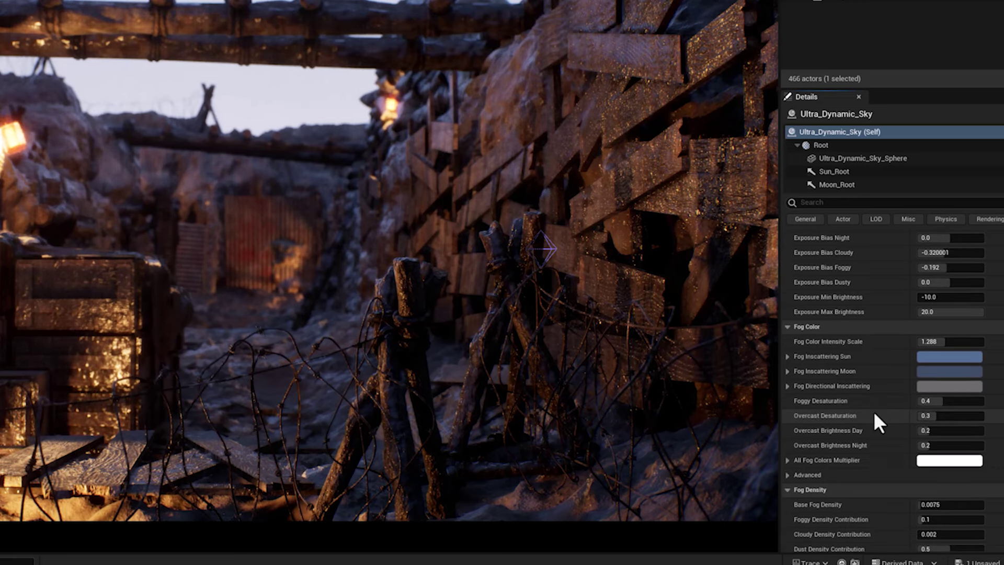
{"action": "scroll", "coordinate": [872, 411], "scroll_direction": "down", "scroll_amount": 1}
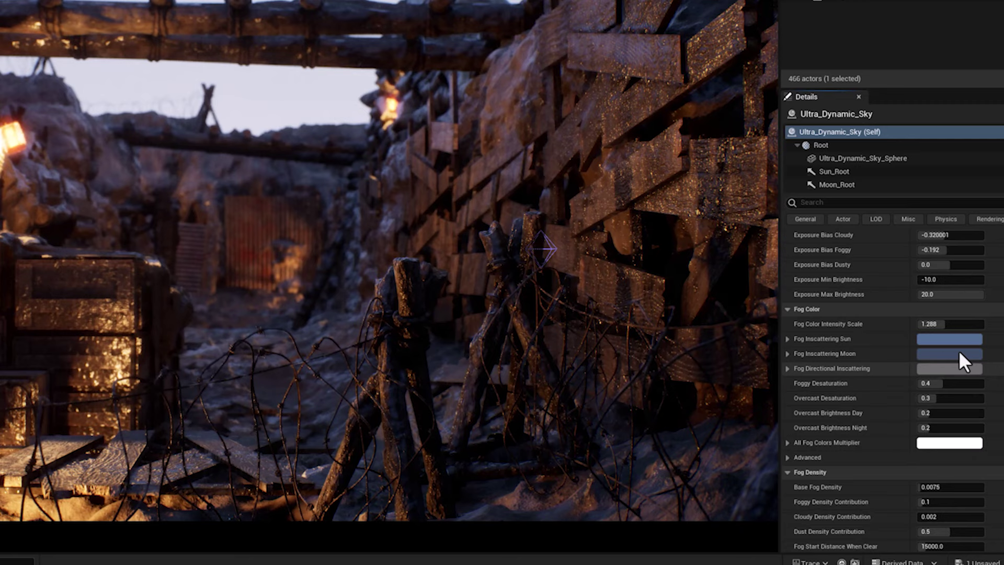
{"action": "scroll", "coordinate": [891, 390], "scroll_direction": "down", "scroll_amount": 4}
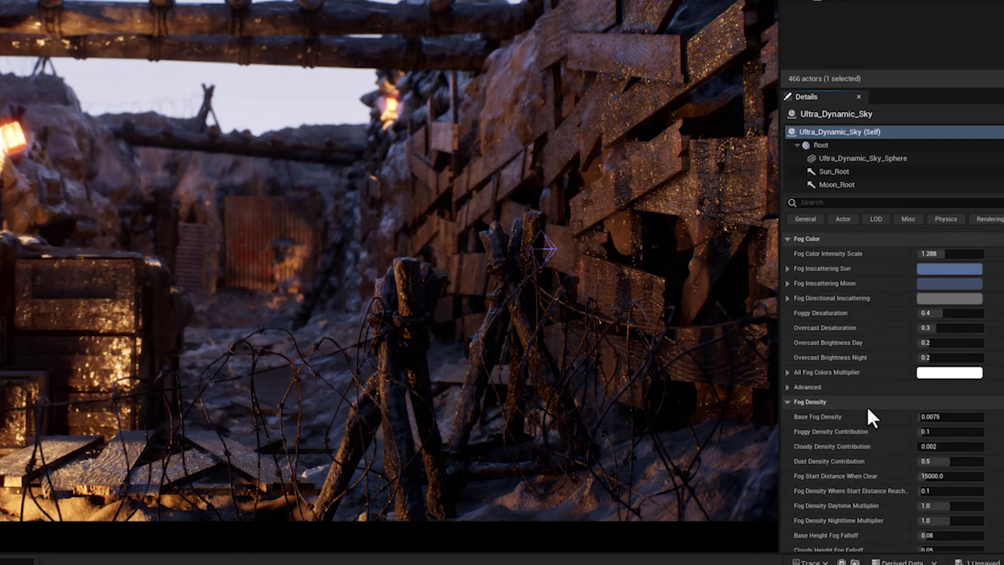
{"action": "scroll", "coordinate": [868, 410], "scroll_direction": "down", "scroll_amount": 3}
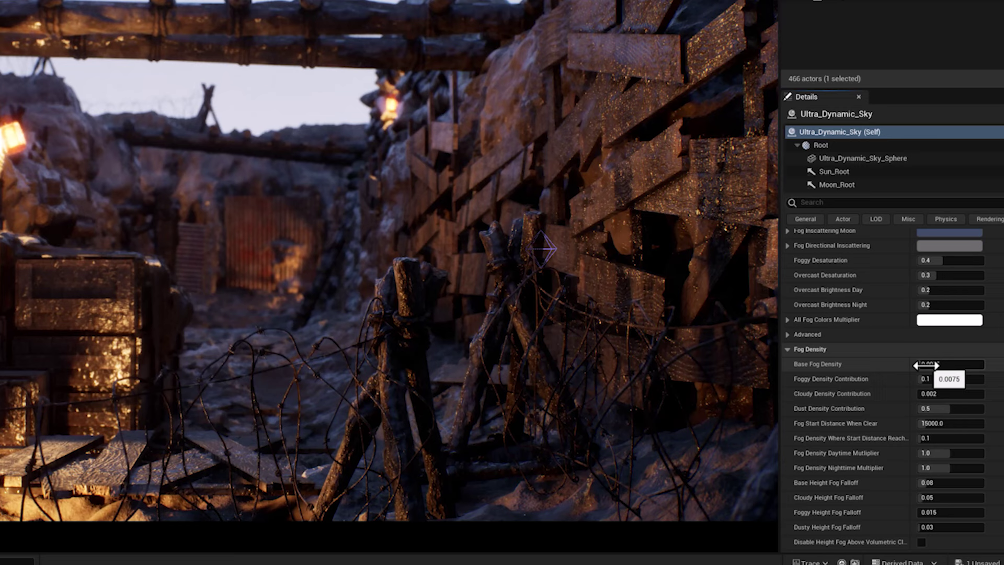
Set Base Fog Density to 0.0312 and Foggy Density Contribution to 0.548
{"action": "left_click_drag", "start_coordinate": [931, 364], "coordinate": [957, 380]}
{"action": "type", "text": "296"}
{"action": "type", "text": "0.388"}
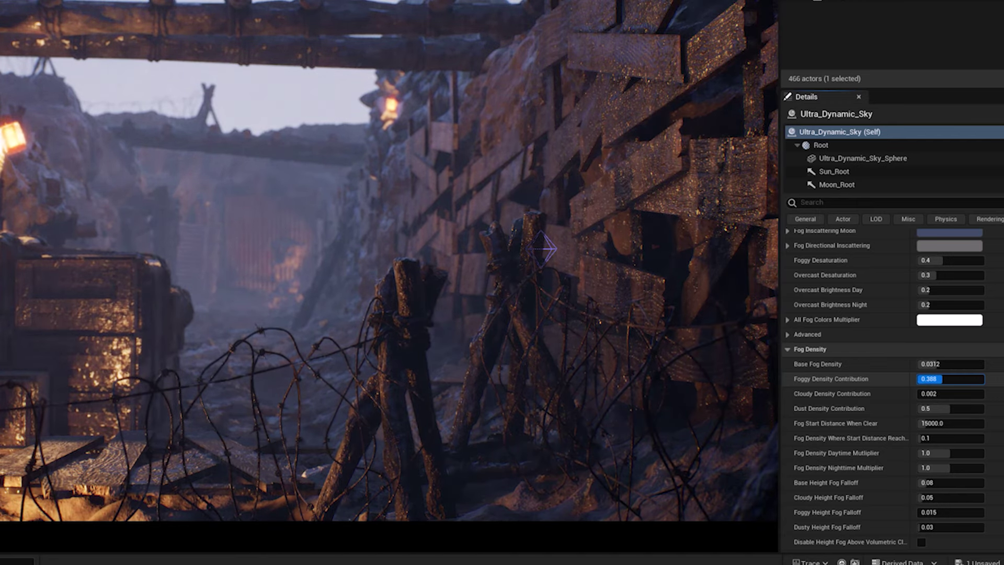
{"action": "key", "text": "Return"}
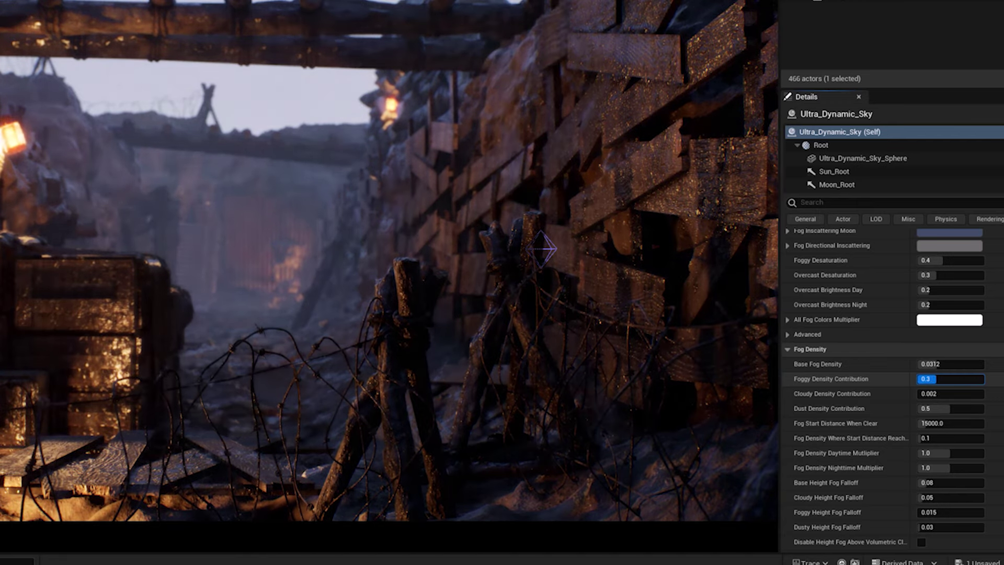
{"action": "type", "text": "0.396"}
{"action": "key", "text": "Return"}
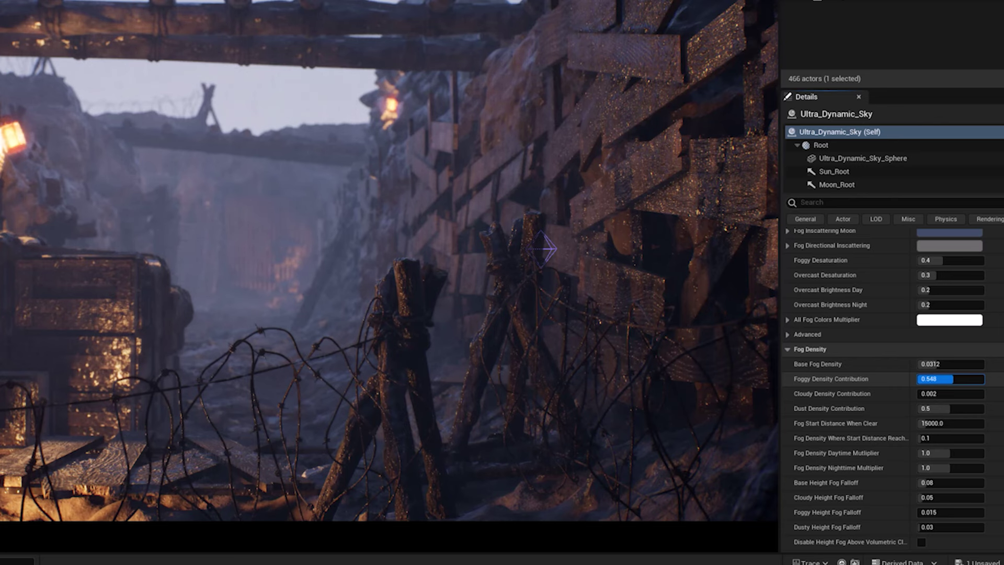
{"action": "left_click_drag", "start_coordinate": [952, 379], "coordinate": [953, 379]}
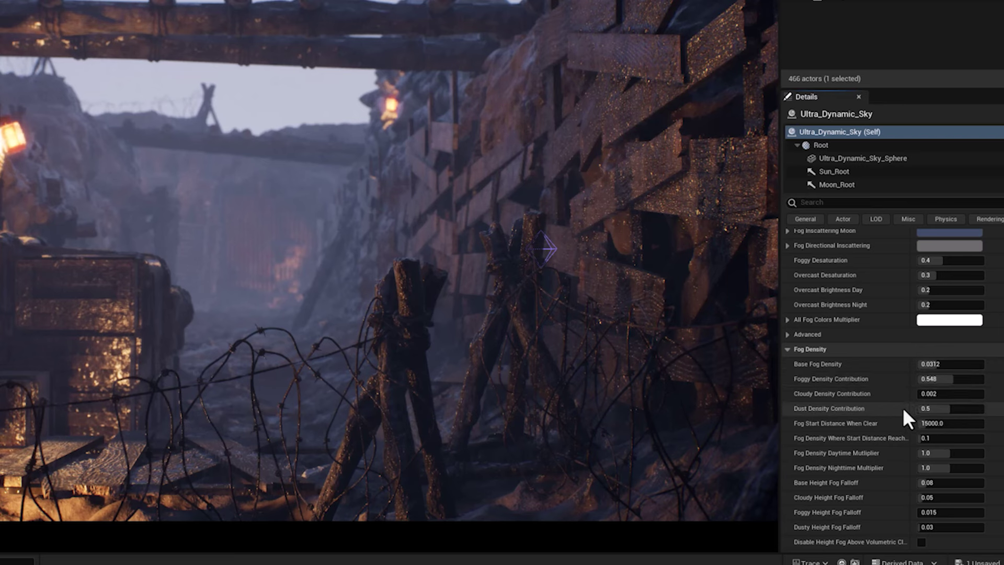
Lower the Ultra_Dynamic_Sky's Fog Density Daytime Multiplier from 1.0 to 0.856
{"action": "scroll", "coordinate": [891, 409], "scroll_direction": "down", "scroll_amount": 2}
{"action": "scroll", "coordinate": [887, 409], "scroll_direction": "up", "scroll_amount": 4}
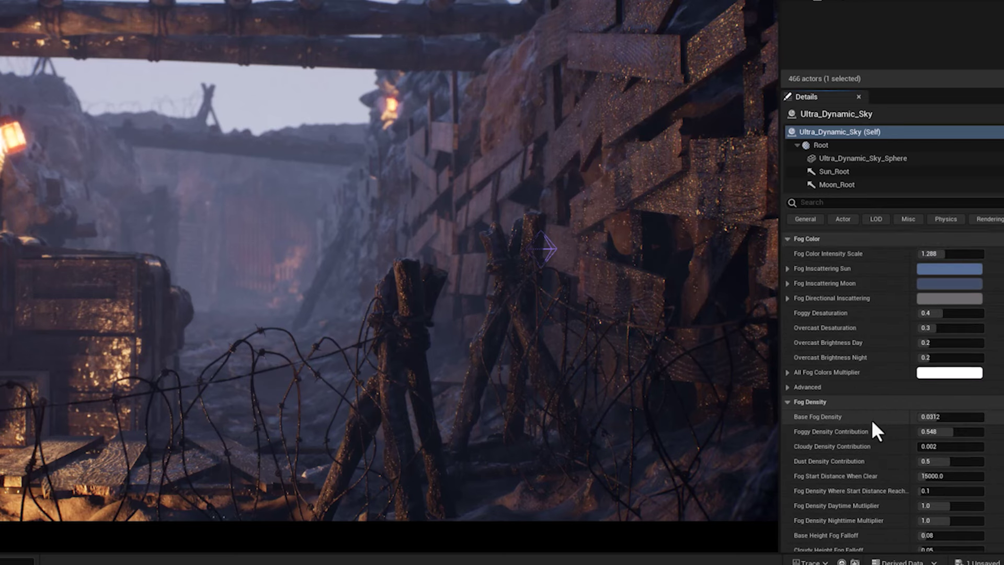
{"action": "scroll", "coordinate": [870, 424], "scroll_direction": "down", "scroll_amount": 1}
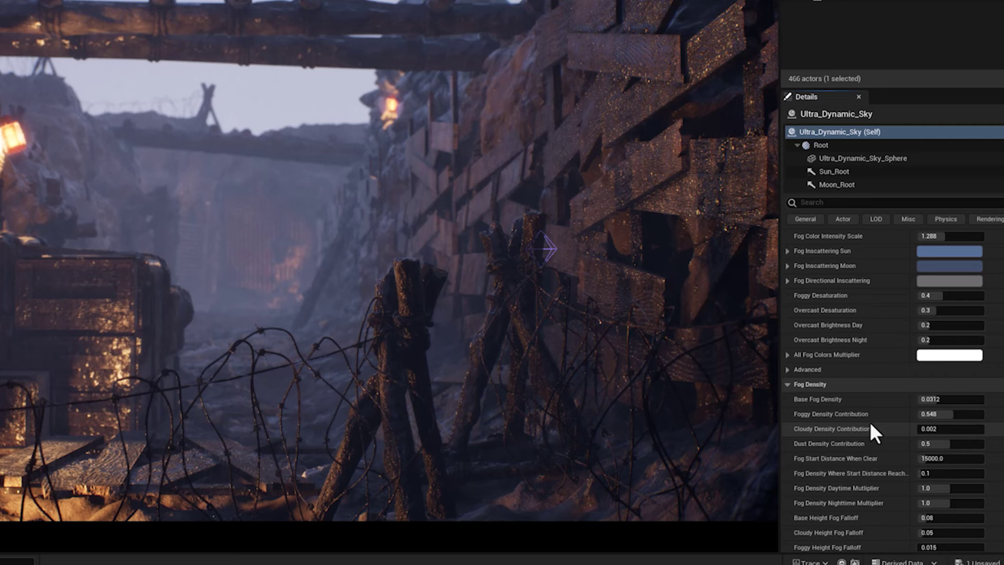
{"action": "scroll", "coordinate": [870, 421], "scroll_direction": "down", "scroll_amount": 2}
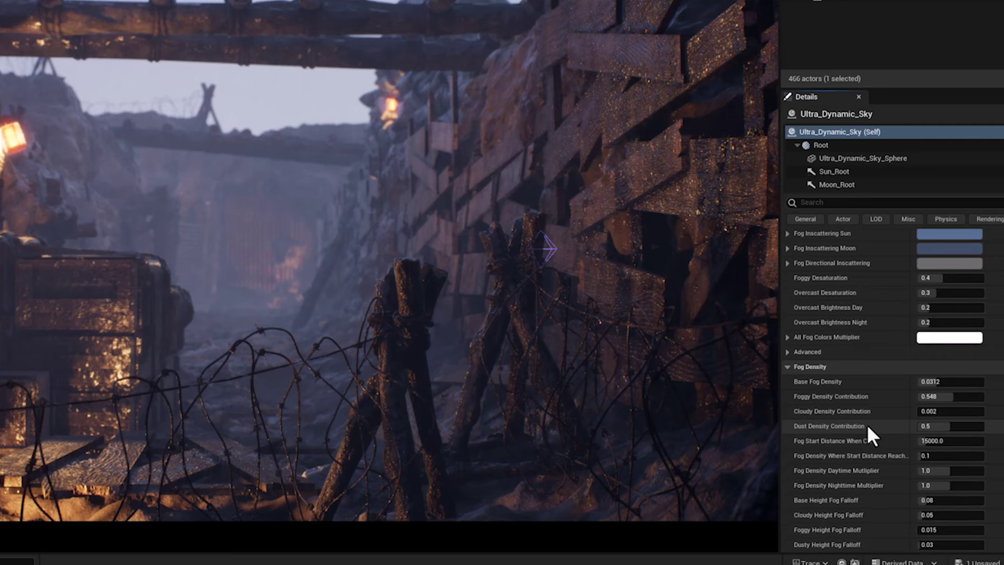
{"action": "scroll", "coordinate": [868, 423], "scroll_direction": "down", "scroll_amount": 1}
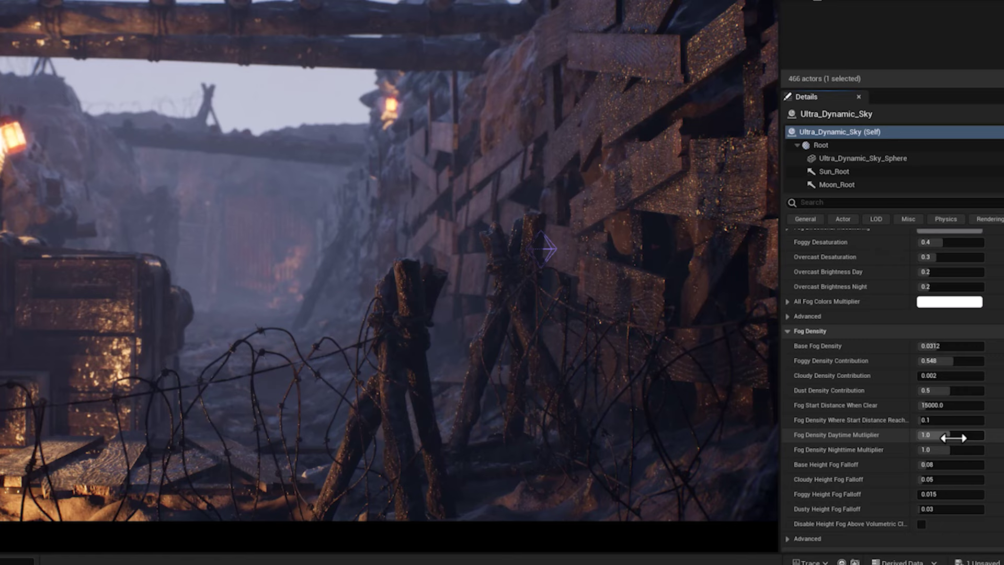
{"action": "left_click_drag", "start_coordinate": [953, 438], "coordinate": [944, 434]}
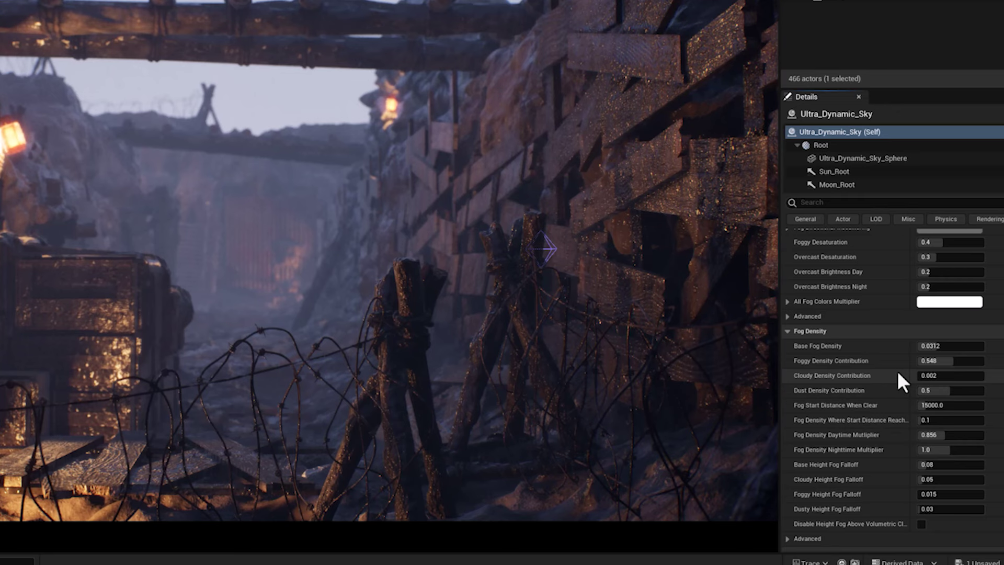
Set the Ultra_Dynamic_Sky's Cloudy Density Contribution to exactly 0.25, replacing 0.1
{"action": "left_click", "coordinate": [927, 377]}
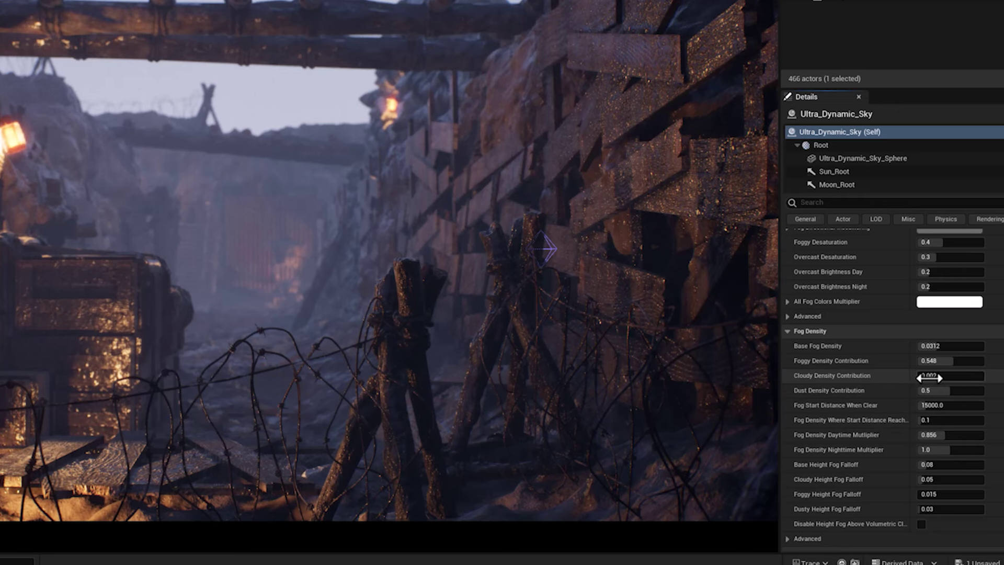
{"action": "type", "text": "0.00284"}
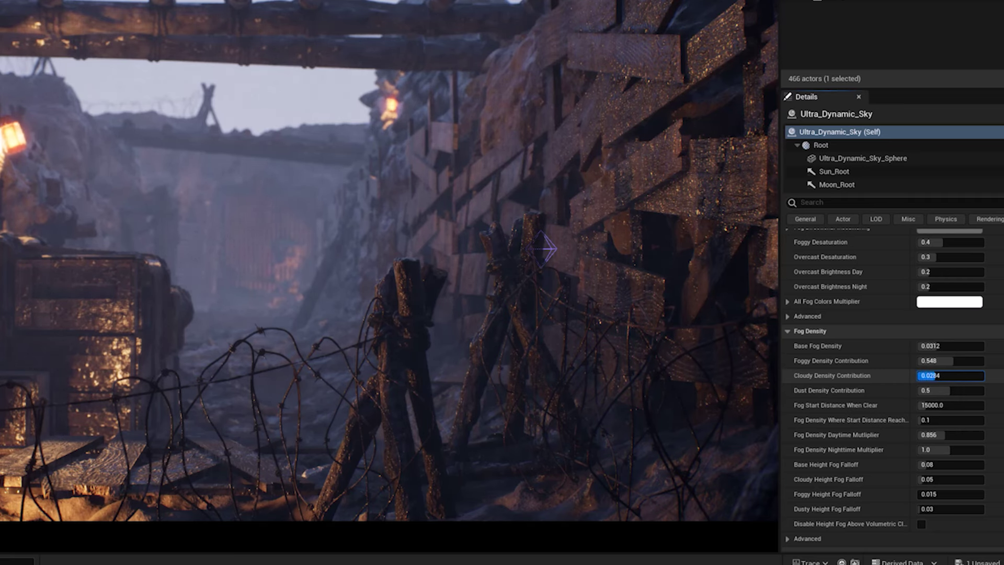
{"action": "left_click_drag", "start_coordinate": [935, 376], "coordinate": [935, 376]}
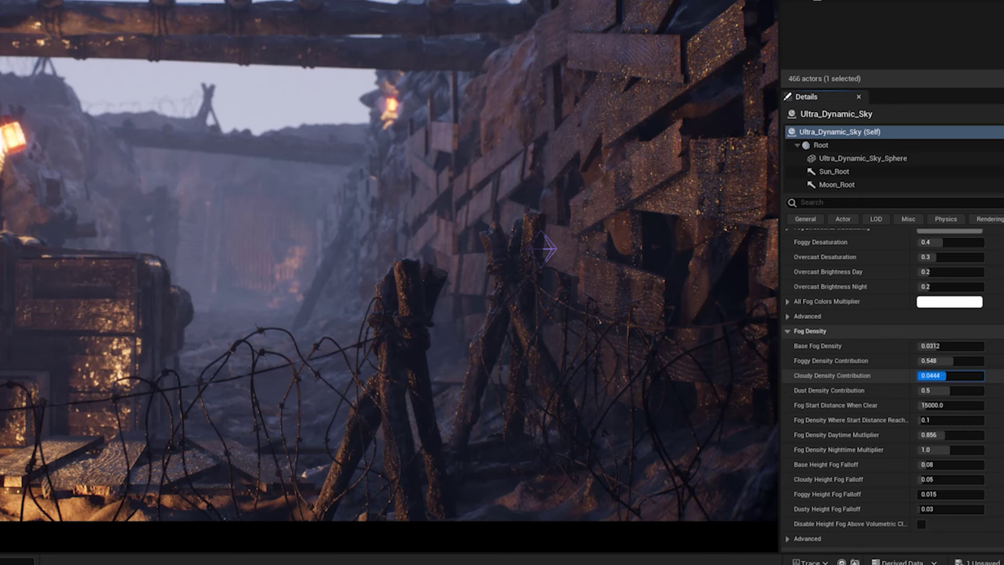
{"action": "left_click_drag", "start_coordinate": [929, 375], "coordinate": [948, 375]}
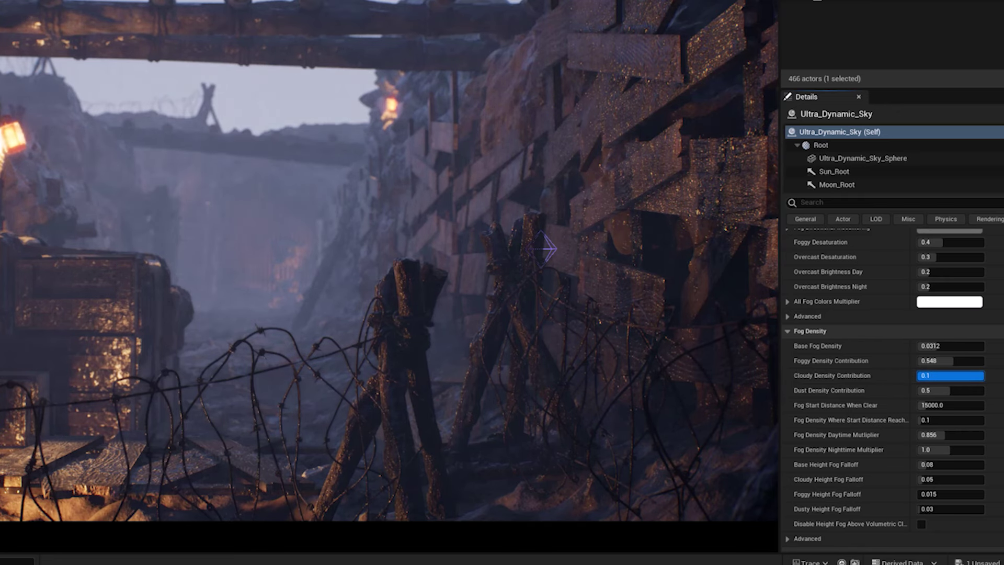
{"action": "mouse_move", "coordinate": [949, 375]}
{"action": "left_mouse_down"}
{"action": "mouse_move", "coordinate": [935, 375]}
{"action": "mouse_move", "coordinate": [950, 375]}
{"action": "left_mouse_up"}
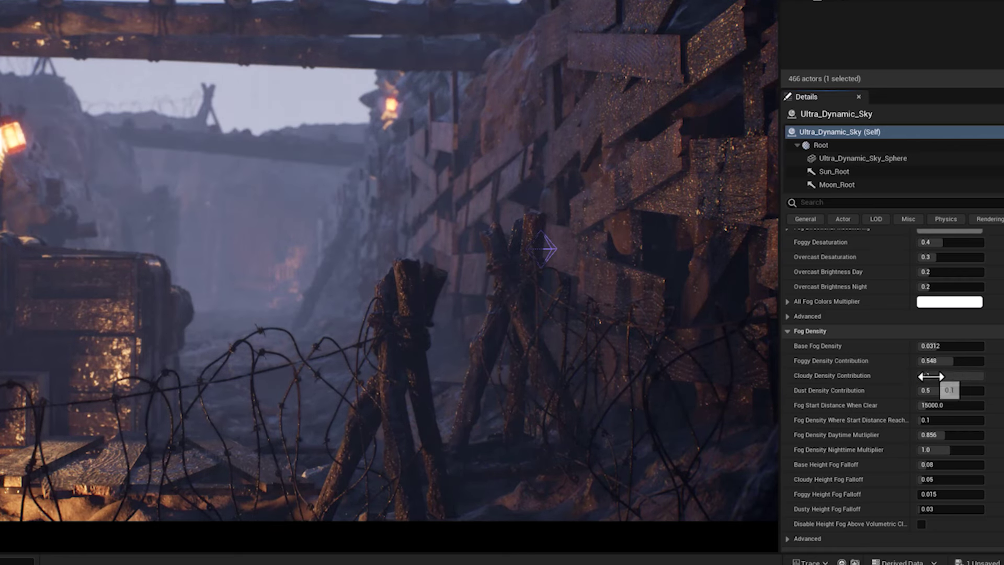
{"action": "left_click", "coordinate": [930, 376]}
{"action": "left_click", "coordinate": [929, 375]}
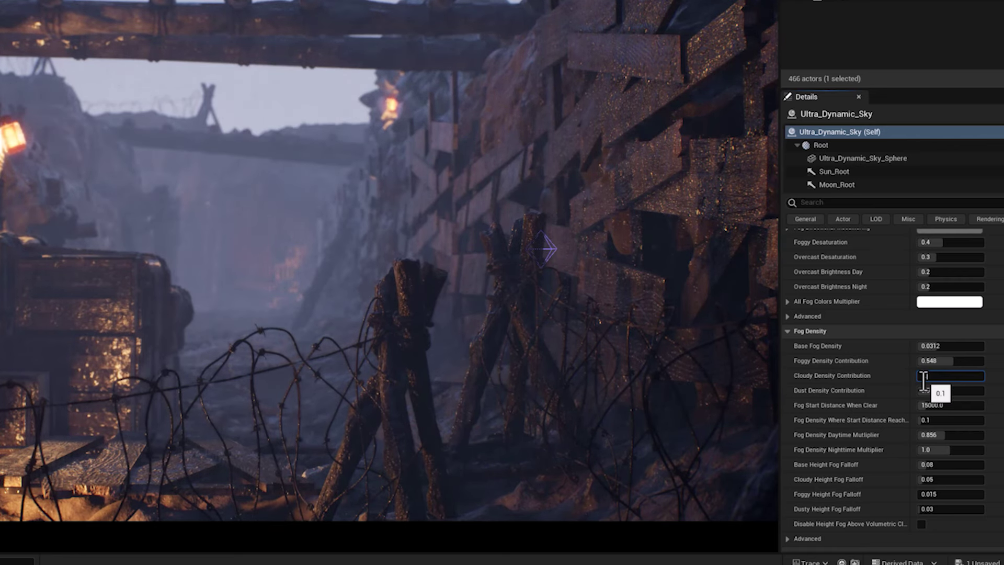
{"action": "type", "text": "0.25"}
{"action": "key", "text": "Return"}
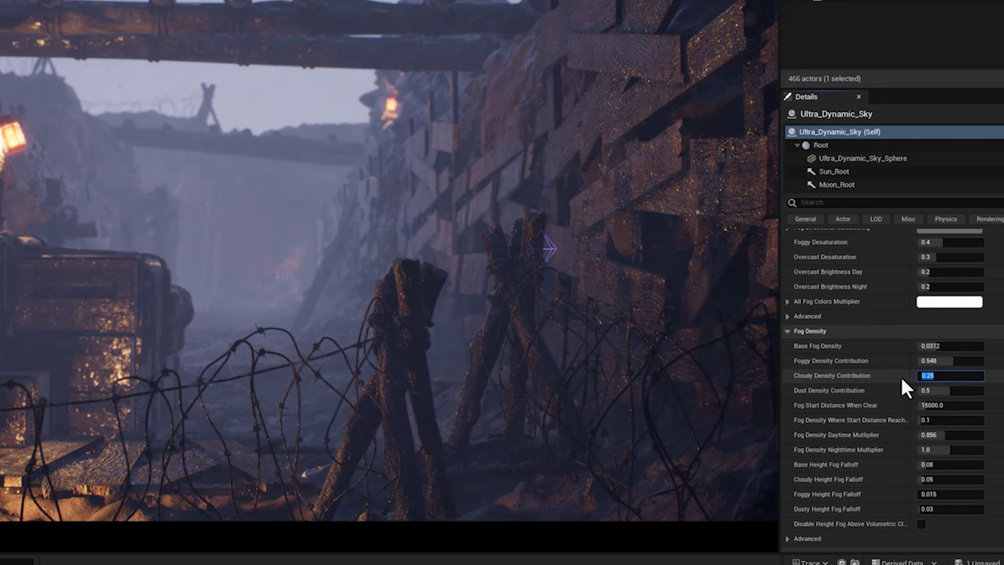
Enable Use Volumetric Fog in the sky's Volumetric Fog section
{"action": "scroll", "coordinate": [896, 398], "scroll_direction": "down", "scroll_amount": 2}
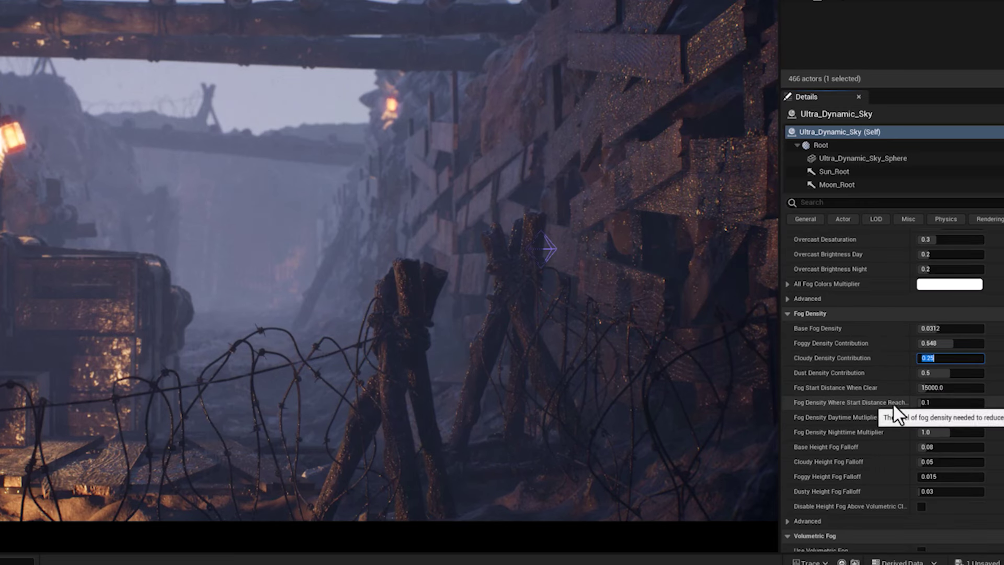
{"action": "scroll", "coordinate": [877, 397], "scroll_direction": "down", "scroll_amount": 4}
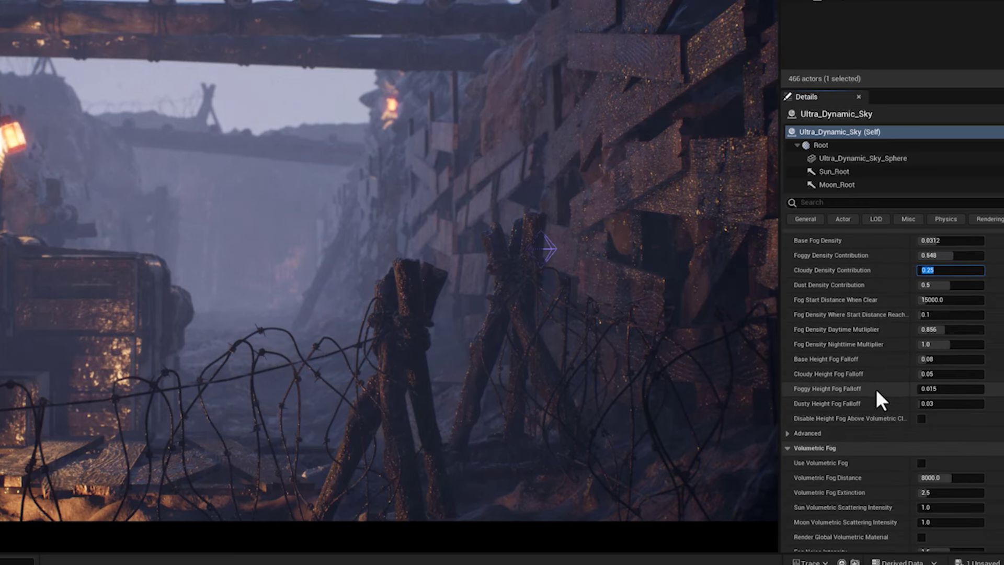
{"action": "scroll", "coordinate": [876, 397], "scroll_direction": "down", "scroll_amount": 1}
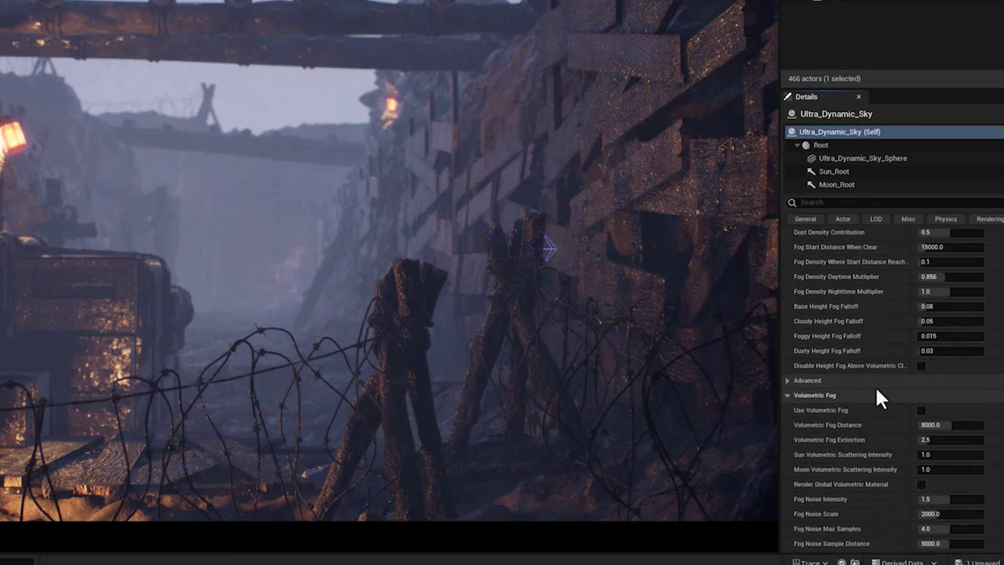
{"action": "scroll", "coordinate": [876, 391], "scroll_direction": "down", "scroll_amount": 4}
{"action": "scroll", "coordinate": [872, 384], "scroll_direction": "down", "scroll_amount": 1}
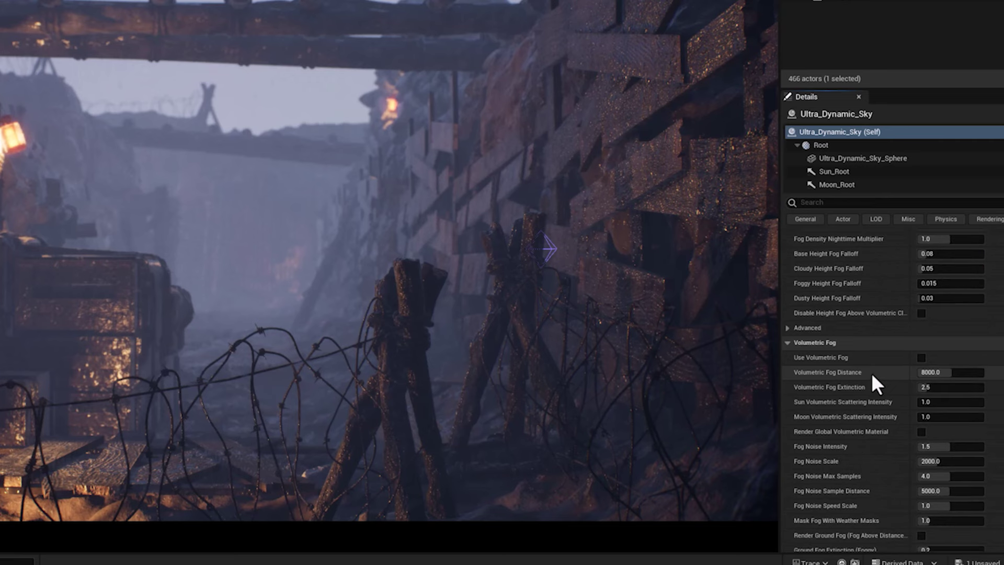
{"action": "left_click", "coordinate": [921, 357]}
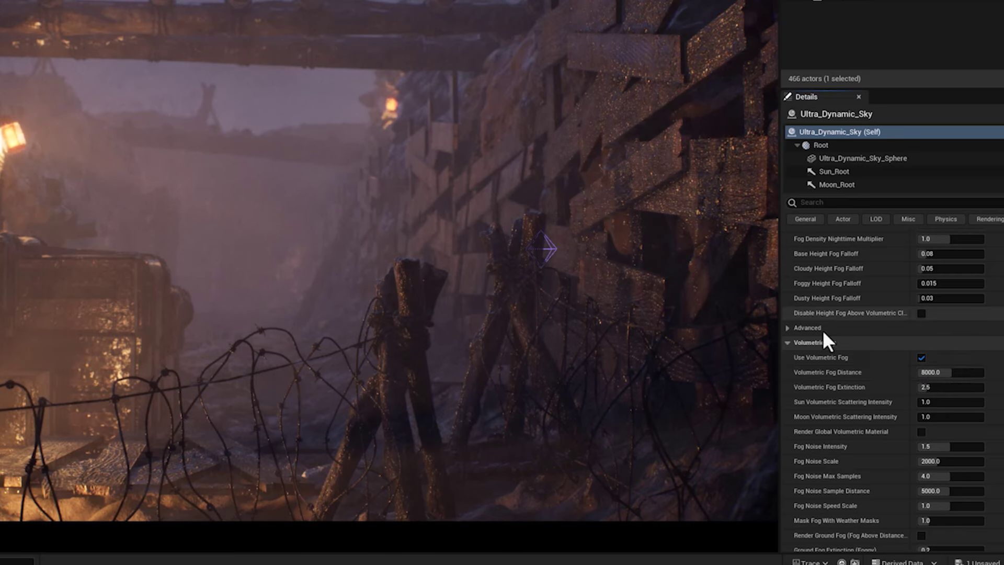
Lower Volumetric Fog Extinction to 2.26 and enable Render Global Volumetric Material
{"action": "scroll", "coordinate": [891, 405], "scroll_direction": "down", "scroll_amount": 3}
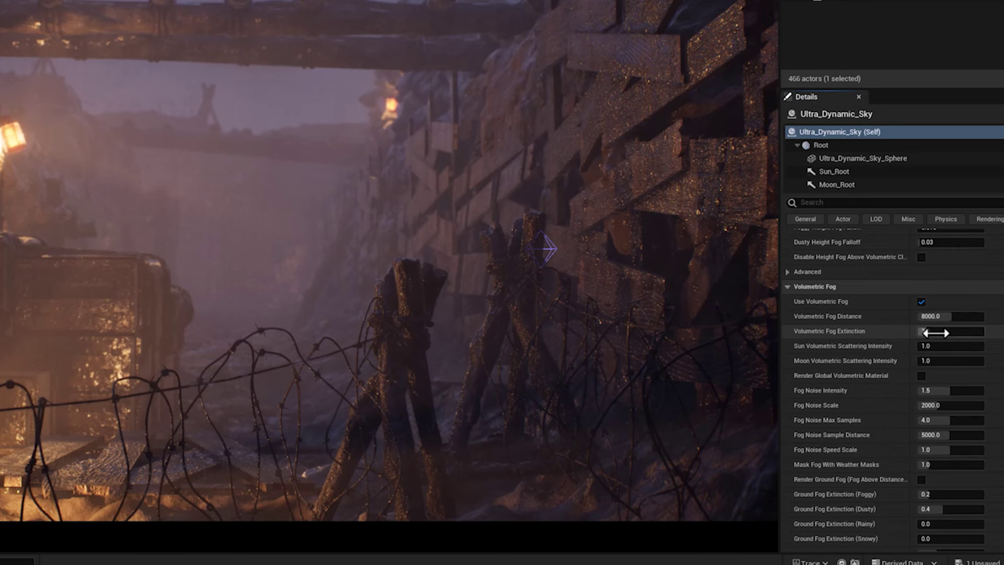
{"action": "left_click_drag", "start_coordinate": [936, 333], "coordinate": [939, 333]}
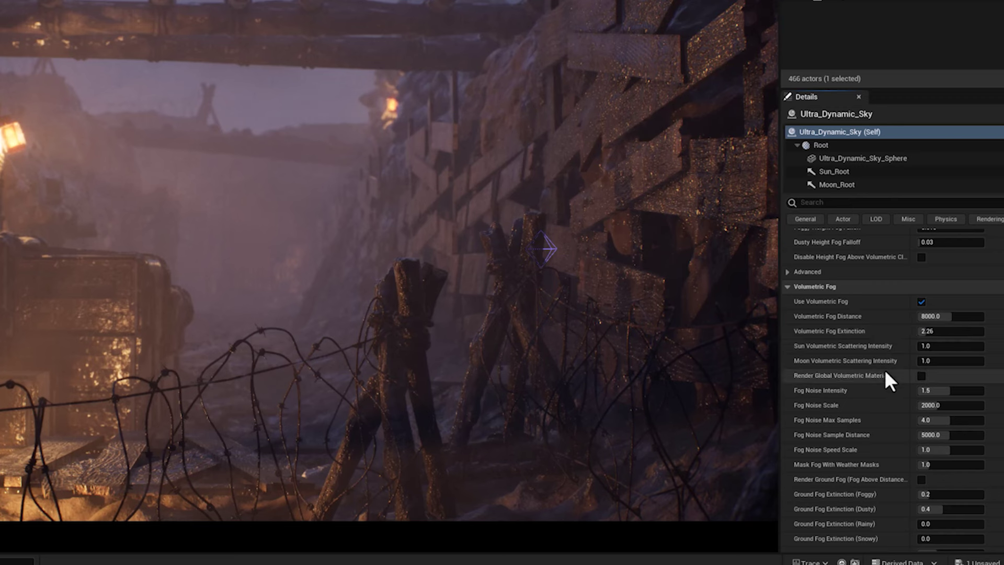
{"action": "left_click", "coordinate": [920, 376]}
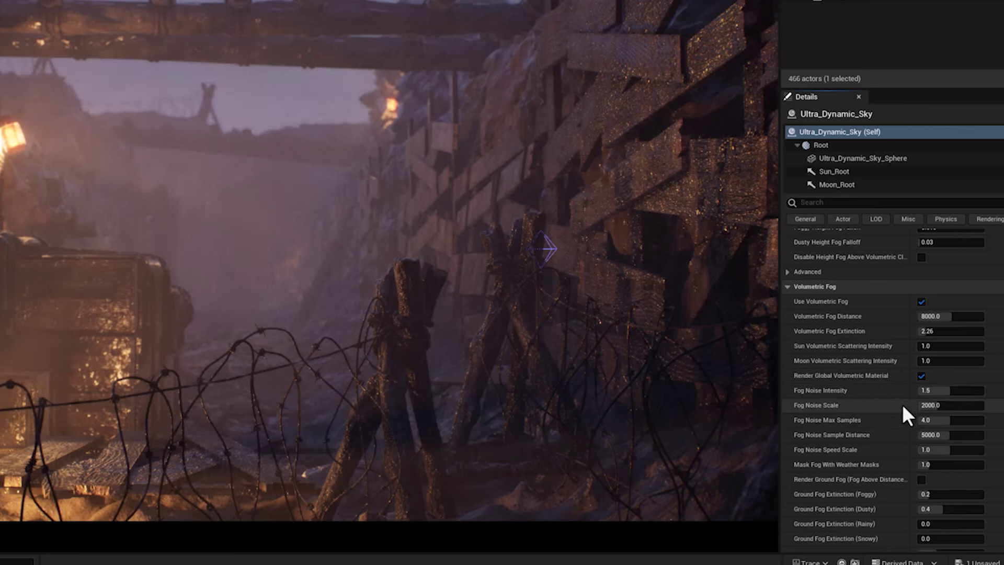
{"action": "right_click_drag", "start_coordinate": [896, 417], "coordinate": [876, 219]}
Raise Dust Amount in the sky's Dust section from 0.0 to 0.36
{"action": "scroll", "coordinate": [843, 425], "scroll_direction": "down", "scroll_amount": 2}
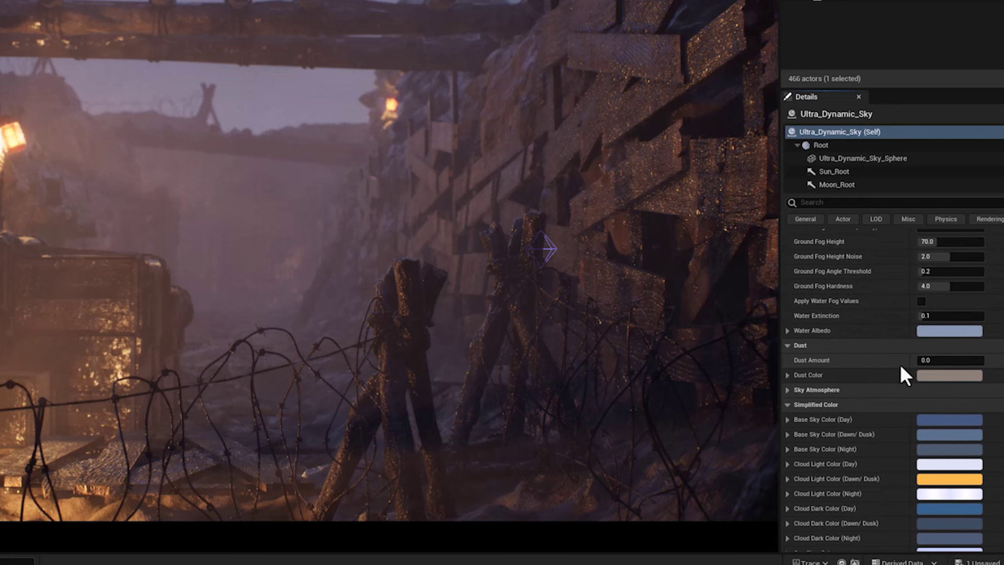
{"action": "left_click_drag", "start_coordinate": [925, 362], "coordinate": [956, 366]}
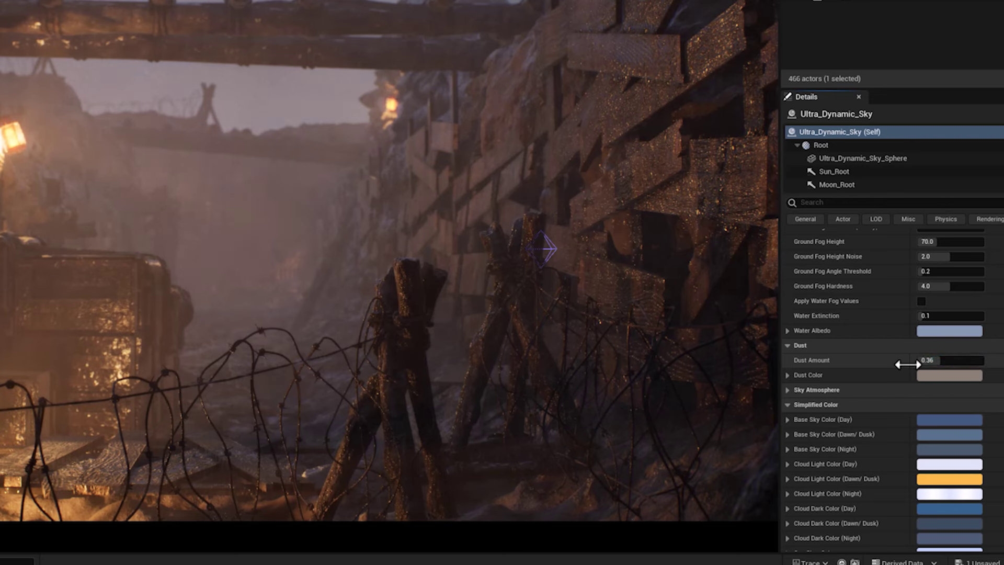
Change the Dust Color to a pale cyan (sRGB 94EBEAFF) by adjusting hue, saturation and value
{"action": "left_click", "coordinate": [945, 374]}
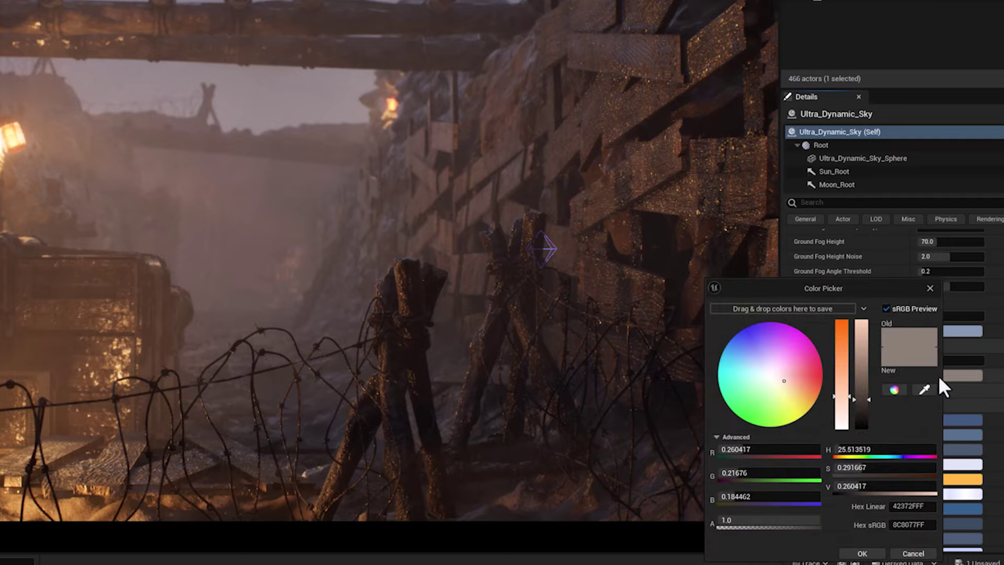
{"action": "left_click_drag", "start_coordinate": [783, 380], "coordinate": [745, 375]}
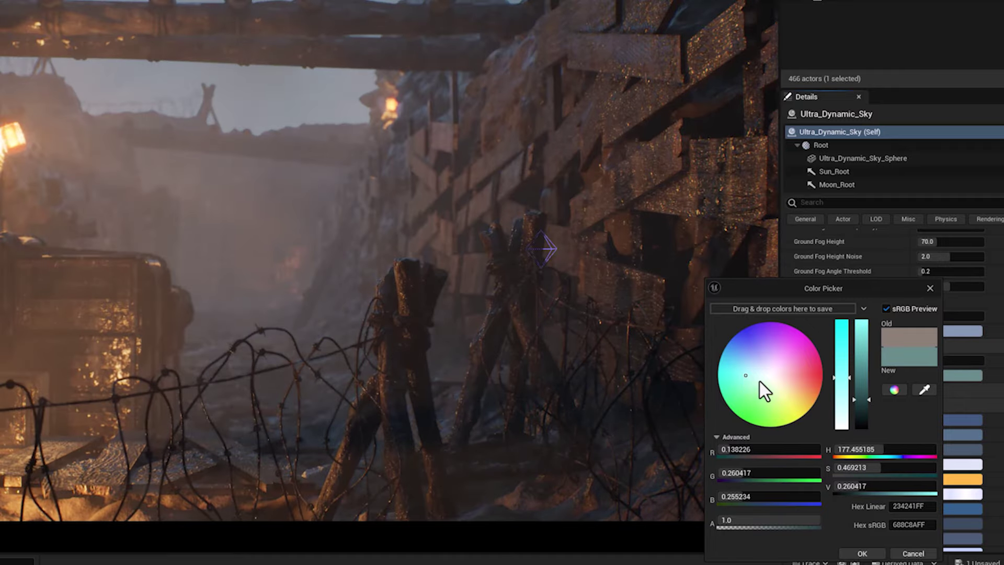
{"action": "left_click_drag", "start_coordinate": [862, 391], "coordinate": [860, 339]}
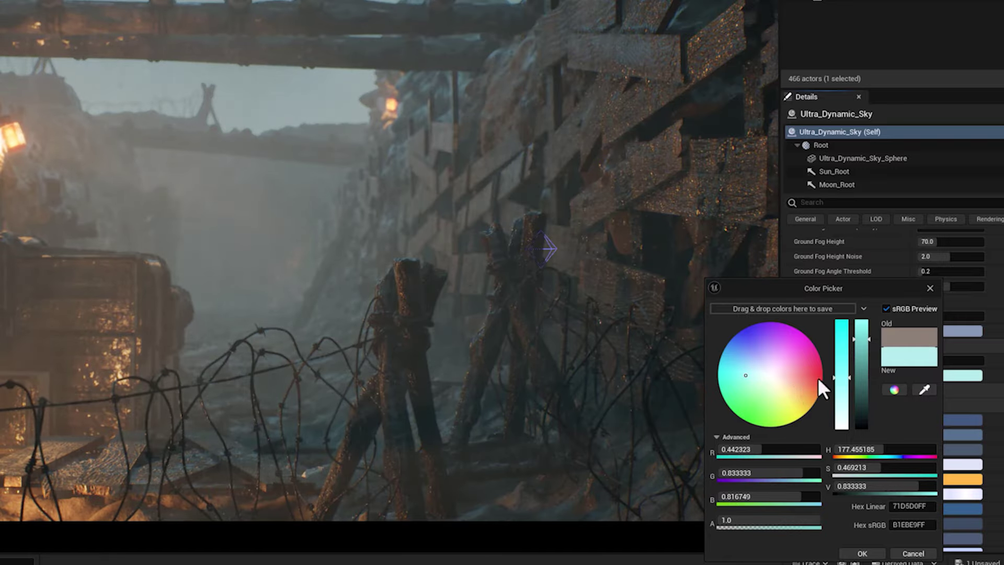
{"action": "mouse_move", "coordinate": [839, 378]}
{"action": "left_mouse_down"}
{"action": "mouse_move", "coordinate": [844, 359]}
{"action": "mouse_move", "coordinate": [844, 386]}
{"action": "mouse_move", "coordinate": [842, 373]}
{"action": "left_mouse_up"}
{"action": "left_click", "coordinate": [748, 373]}
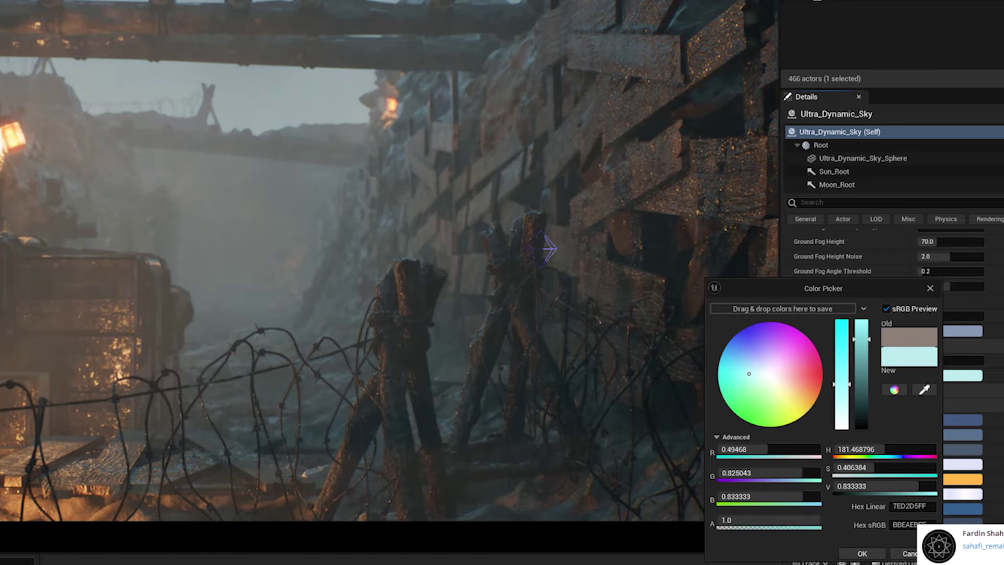
{"action": "left_click", "coordinate": [752, 375]}
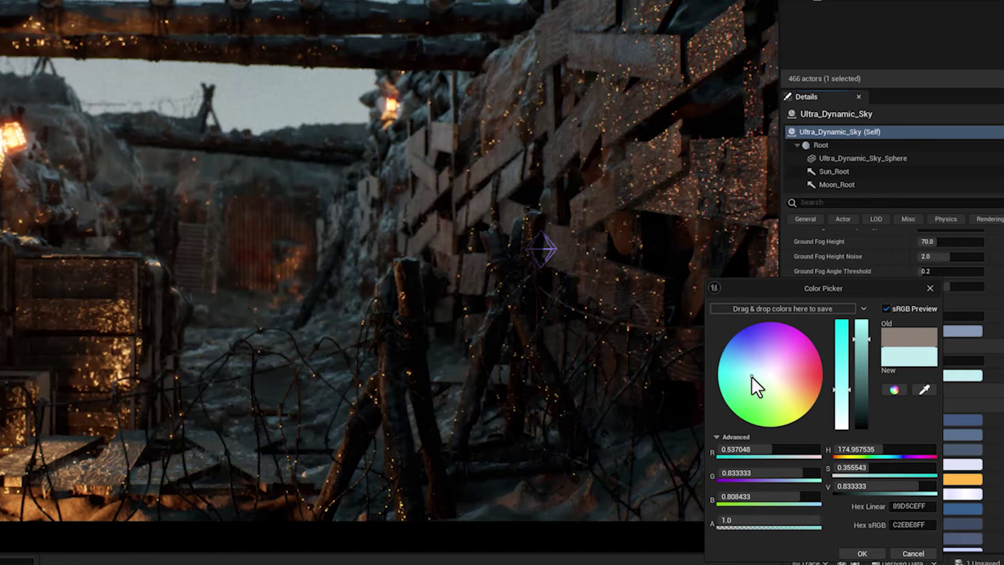
{"action": "left_click", "coordinate": [751, 370]}
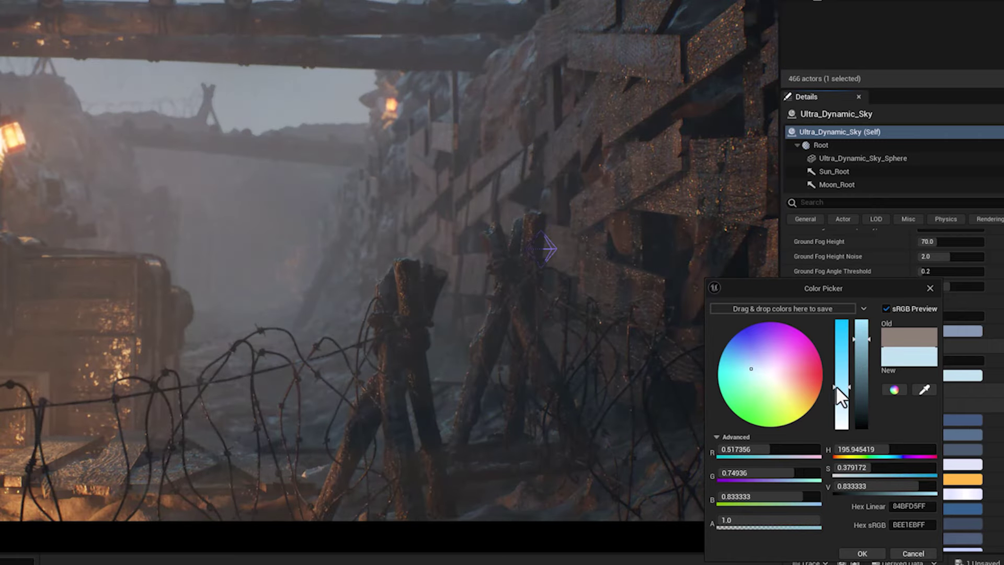
{"action": "left_click_drag", "start_coordinate": [836, 386], "coordinate": [836, 377]}
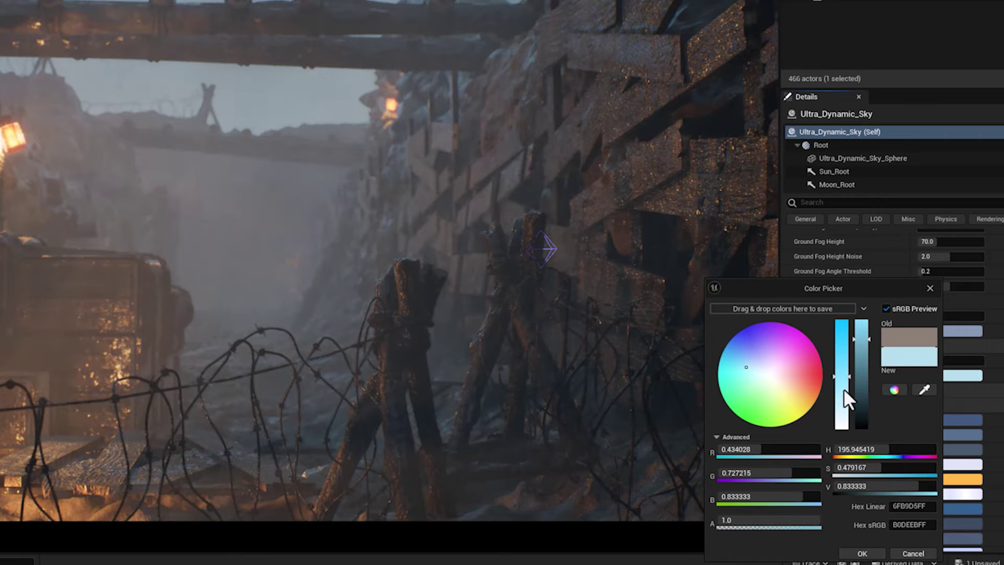
{"action": "left_click_drag", "start_coordinate": [842, 363], "coordinate": [843, 346]}
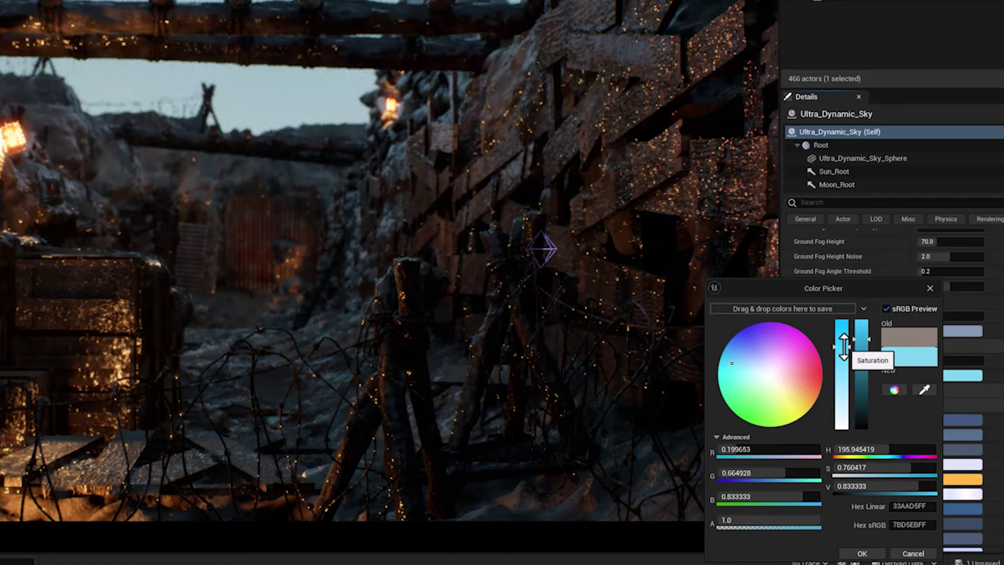
{"action": "mouse_move", "coordinate": [745, 377]}
{"action": "left_mouse_down"}
{"action": "mouse_move", "coordinate": [735, 364]}
{"action": "mouse_move", "coordinate": [735, 374]}
{"action": "left_mouse_up"}
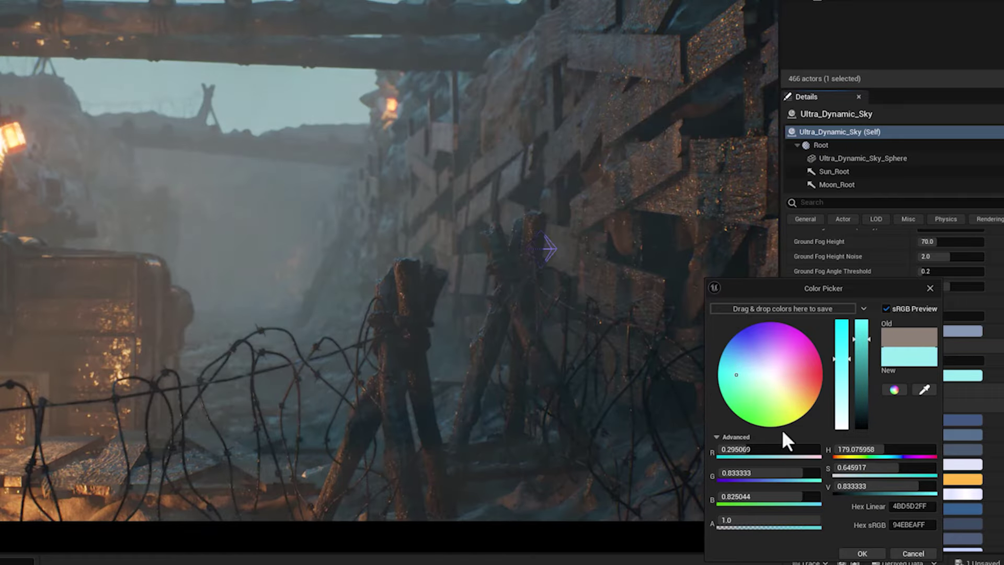
{"action": "left_click", "coordinate": [875, 554]}
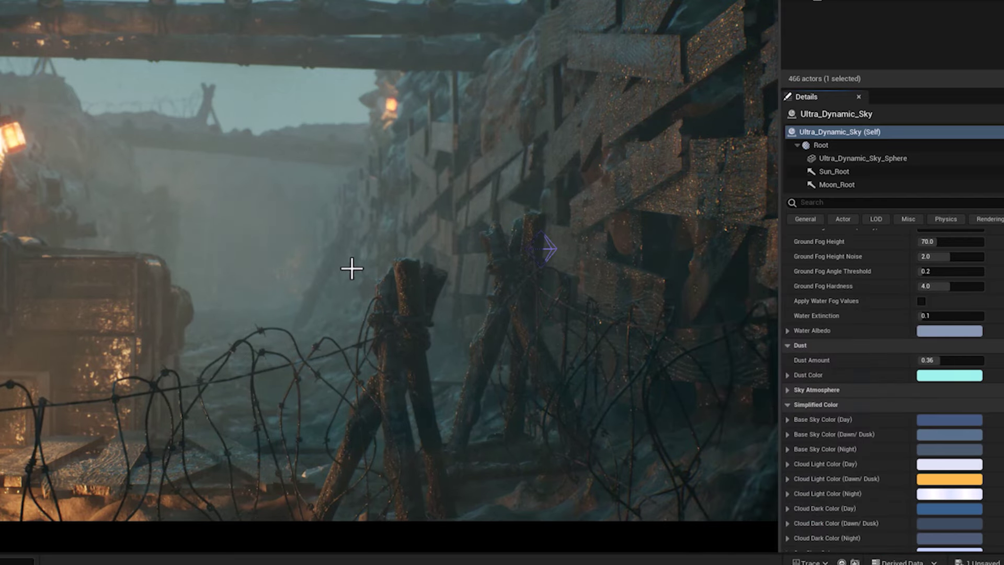
Fly the viewport camera along the trench up close to the barbed-wire posts
{"action": "middle_click_drag", "start_coordinate": [351, 270], "coordinate": [356, 295]}
{"action": "left_click_drag", "start_coordinate": [351, 270], "coordinate": [343, 257]}
{"action": "middle_click_drag", "start_coordinate": [351, 270], "coordinate": [348, 260]}
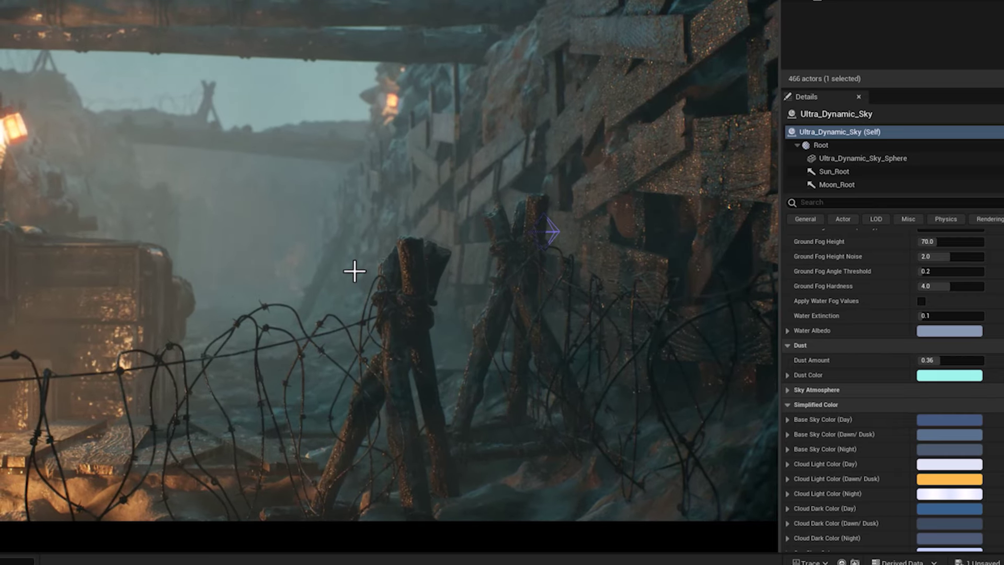
{"action": "mouse_move", "coordinate": [351, 271]}
{"action": "right_mouse_down"}
{"action": "mouse_move", "coordinate": [360, 269]}
{"action": "mouse_move", "coordinate": [352, 271]}
{"action": "right_mouse_up"}
{"action": "key", "text": "w"}
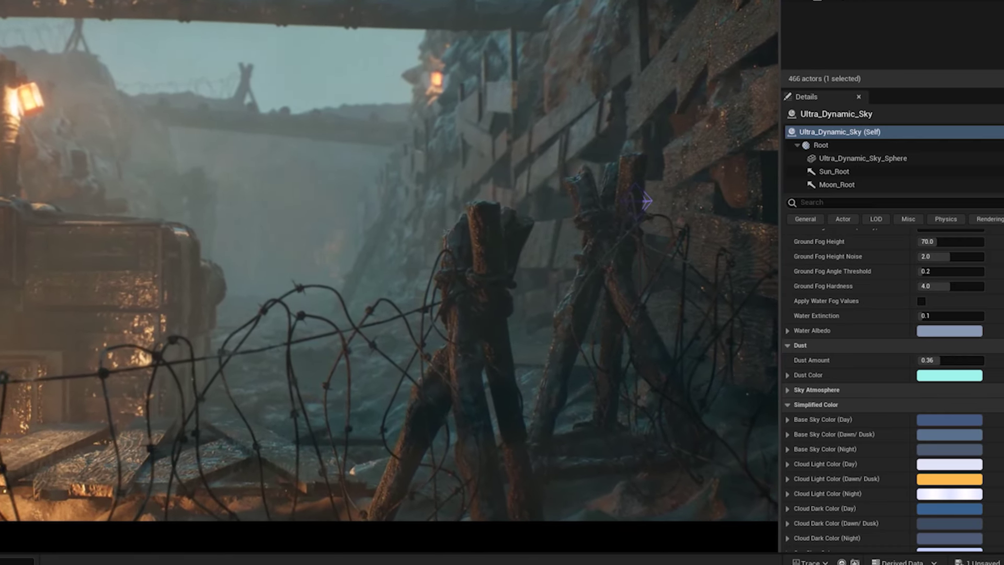